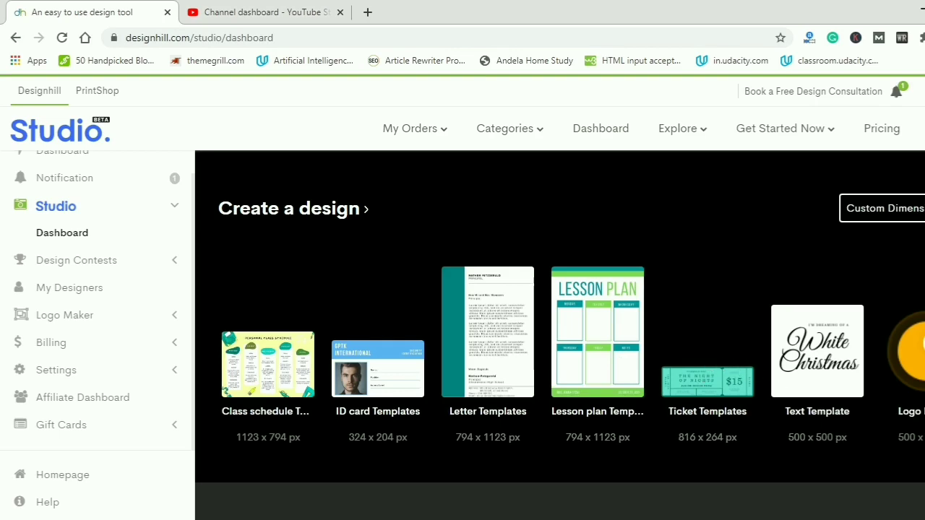
# Step: Start a new Presentation (4:3) design of 1024 x 768 px from the design types on the dashboard
pyautogui.click(924, 343)
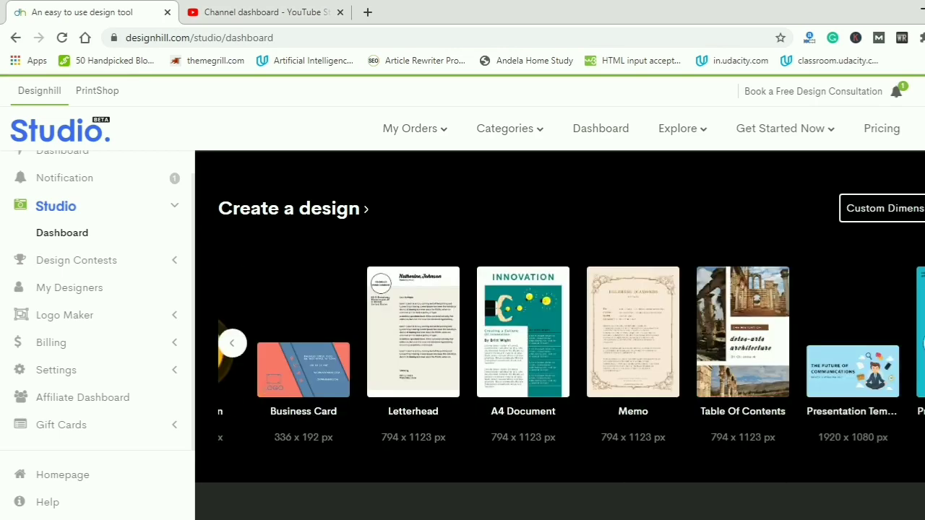
pyautogui.click(924, 344)
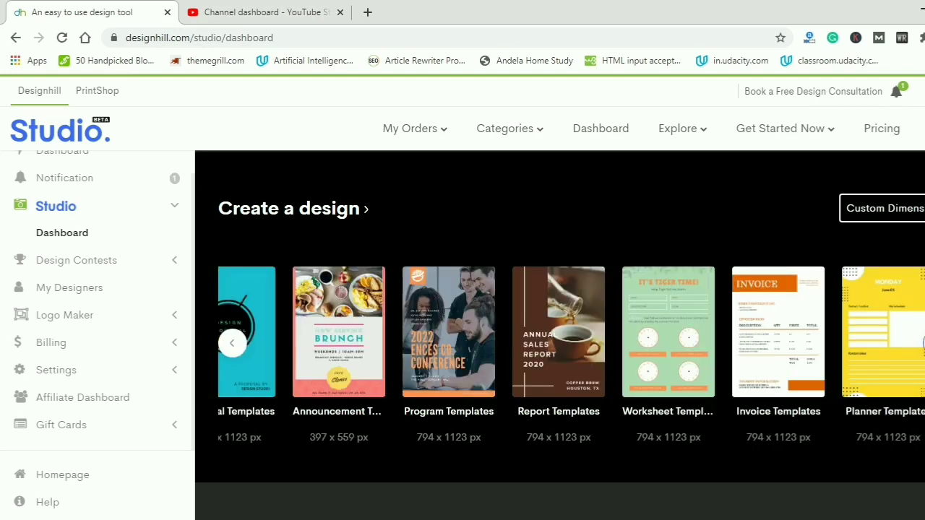
pyautogui.click(924, 343)
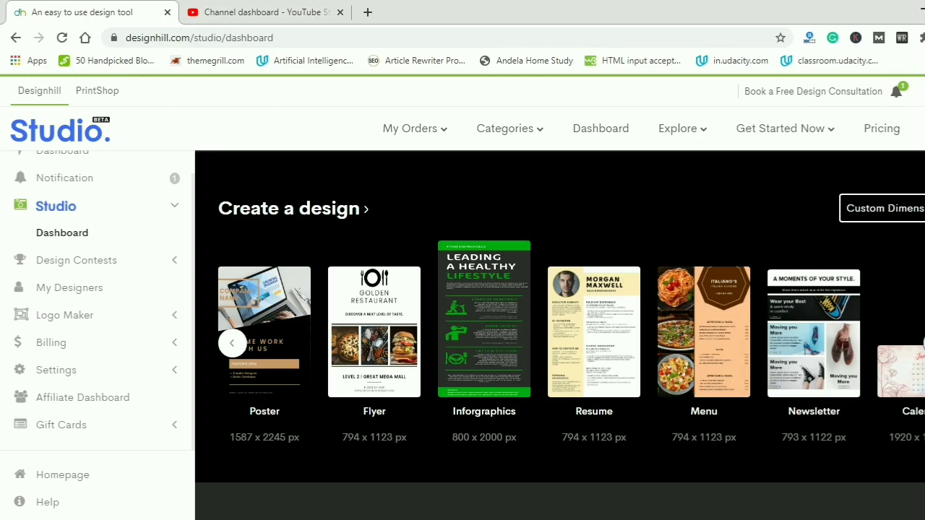
pyautogui.click(924, 343)
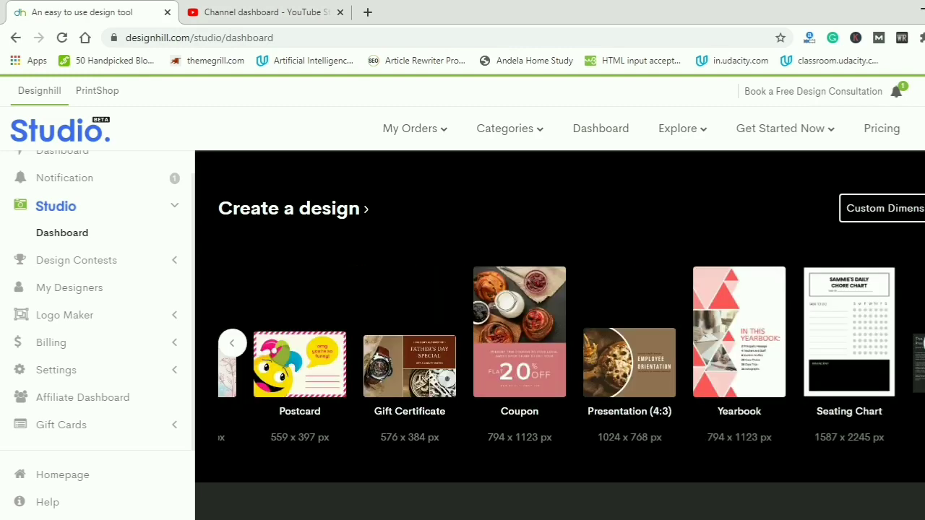
pyautogui.scroll(-5, 560, 311)
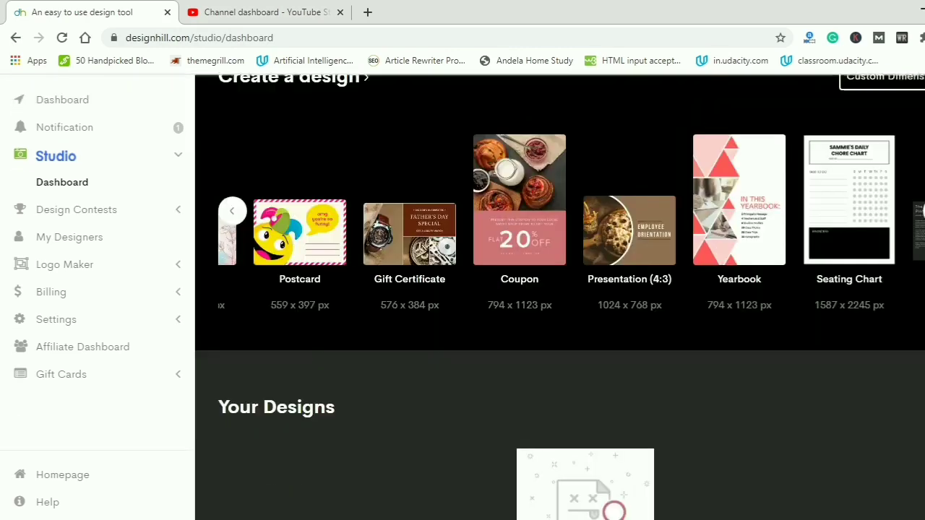
pyautogui.scroll(-2, 560, 311)
pyautogui.scroll(5, 560, 310)
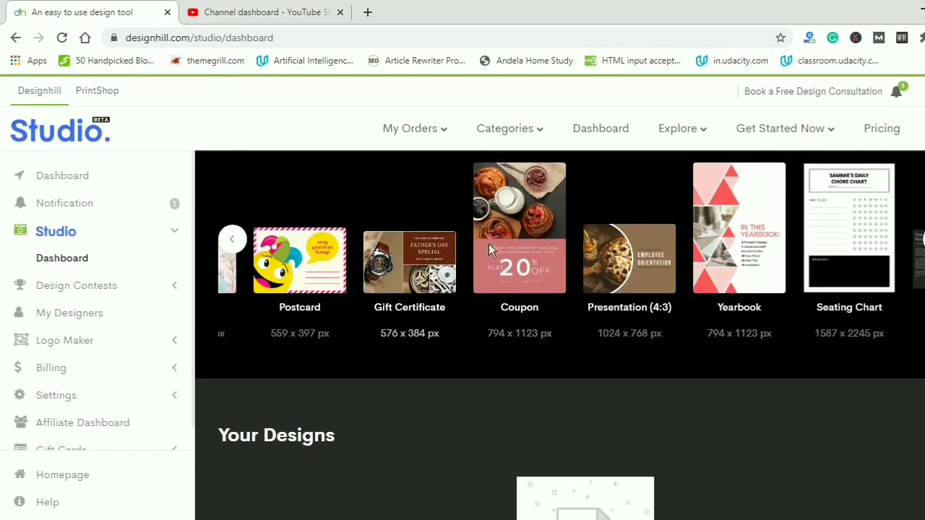
pyautogui.click(643, 278)
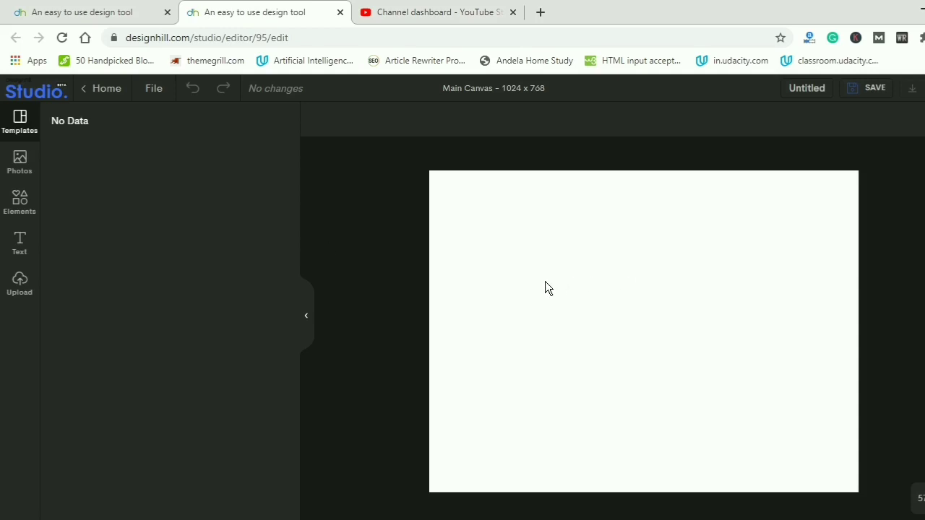
# Step: Try a black canvas background, set it back to white #FFFFFF and look through the stock photos
pyautogui.click(22, 181)
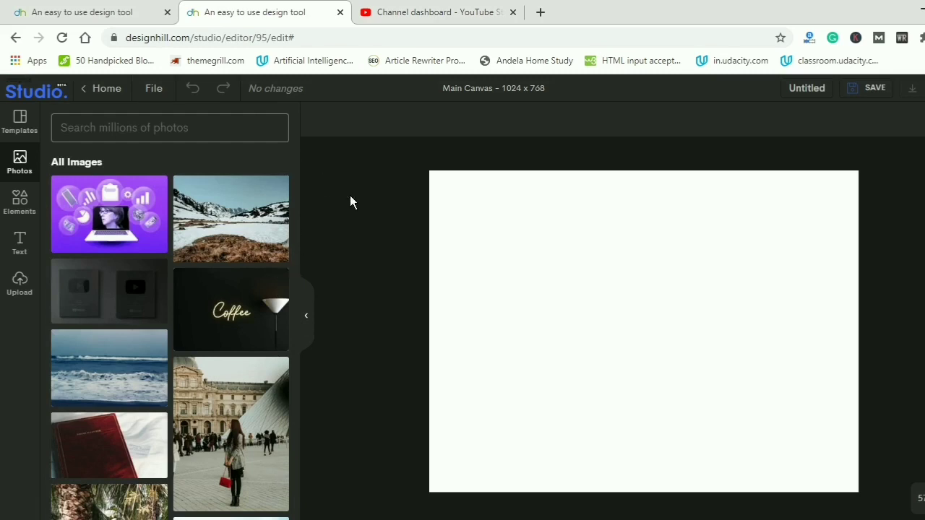
pyautogui.click(485, 247)
pyautogui.click(322, 120)
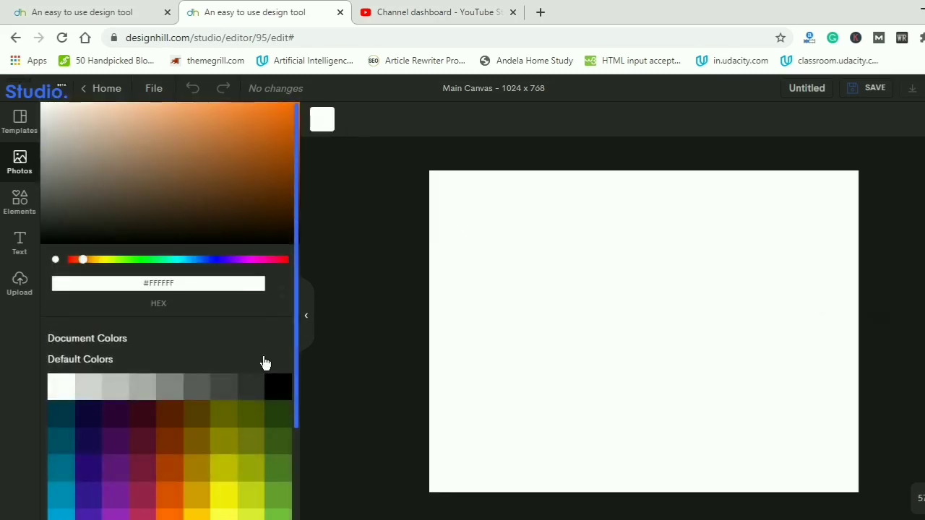
pyautogui.click(281, 387)
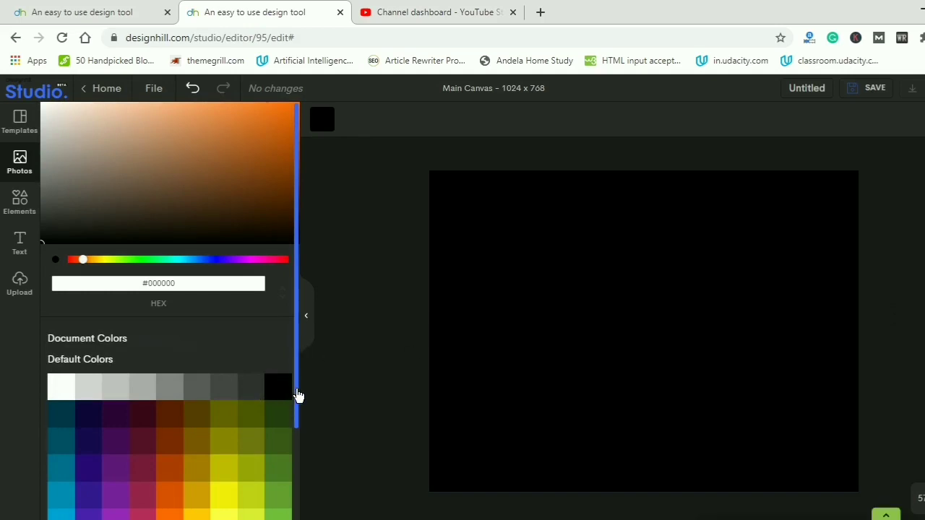
pyautogui.moveTo(294, 412)
pyautogui.mouseDown()
pyautogui.moveTo(294, 518)
pyautogui.moveTo(291, 401)
pyautogui.mouseUp()
pyautogui.click(67, 388)
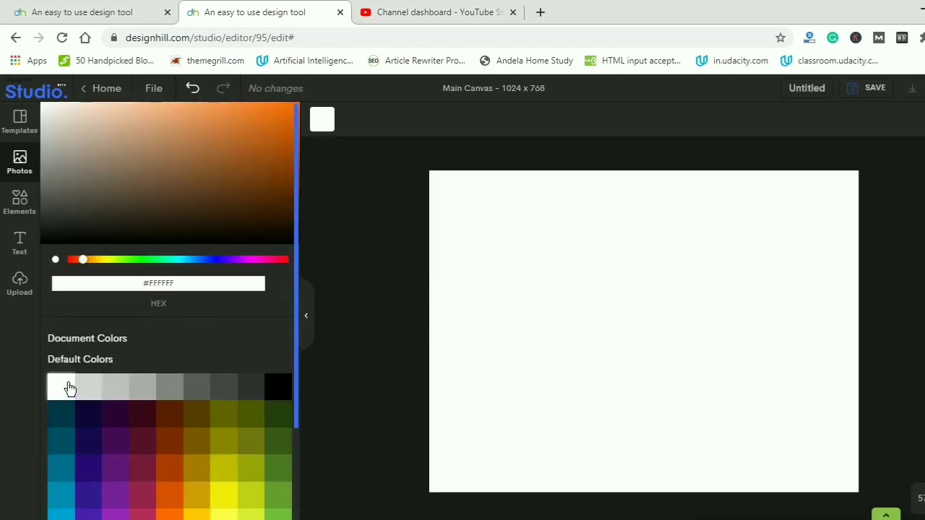
pyautogui.click(339, 196)
pyautogui.moveTo(295, 239); pyautogui.dragTo(304, 501)
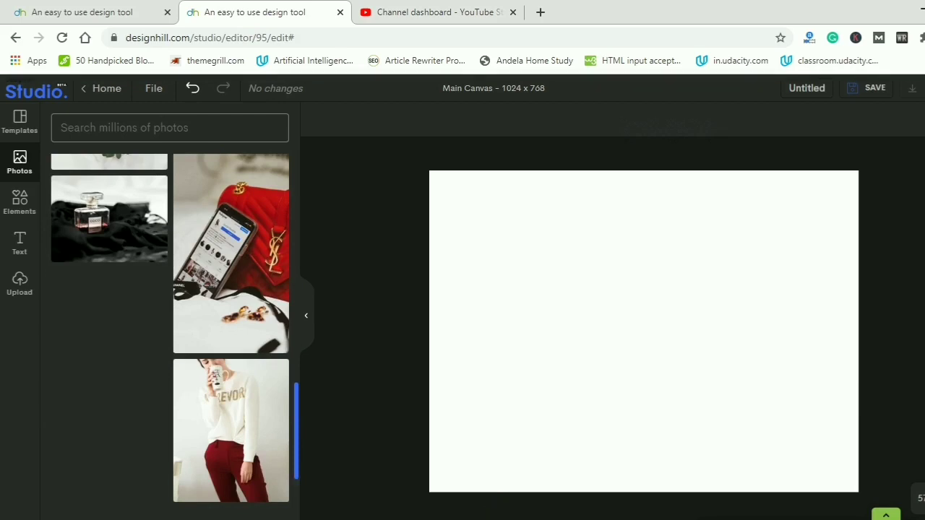
# Step: Add a solid hexagon, tilt it, place it partly off the canvas's right edge and fill it dark blue #11053C
pyautogui.click(20, 200)
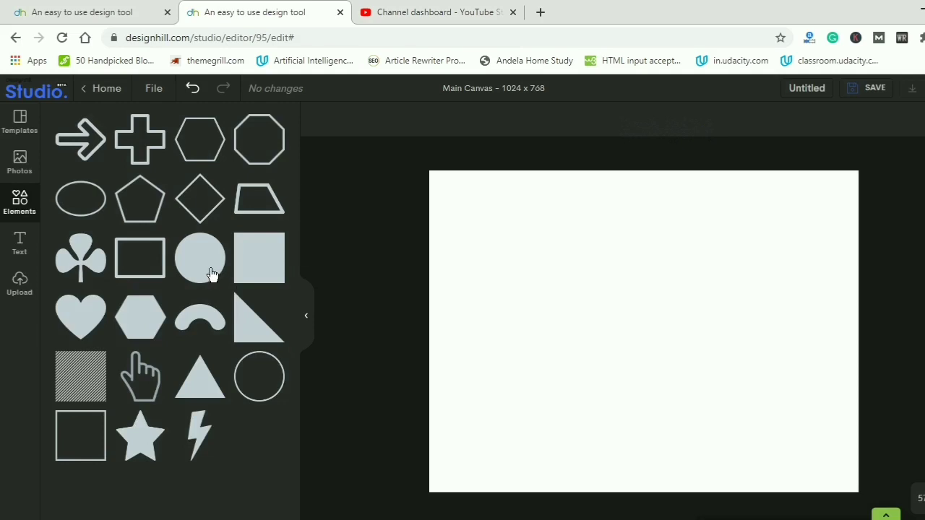
pyautogui.click(141, 317)
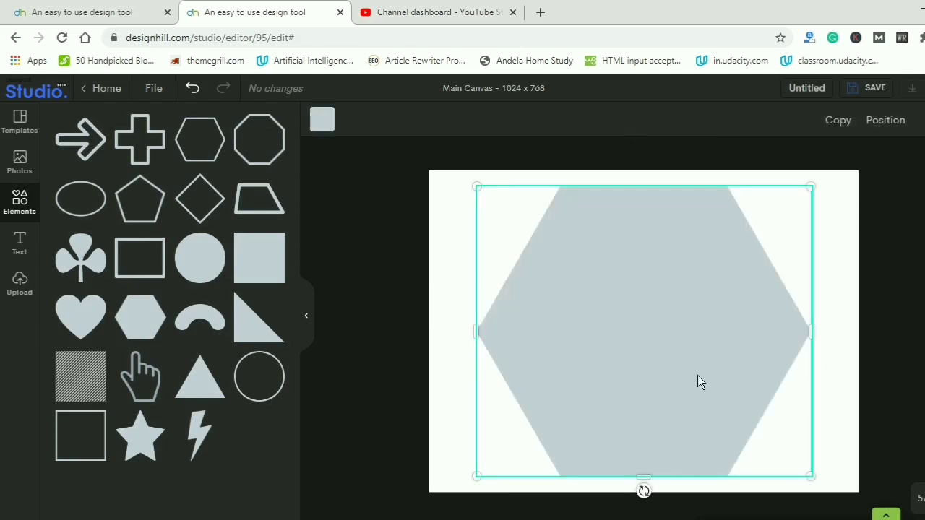
pyautogui.moveTo(697, 382); pyautogui.dragTo(730, 348)
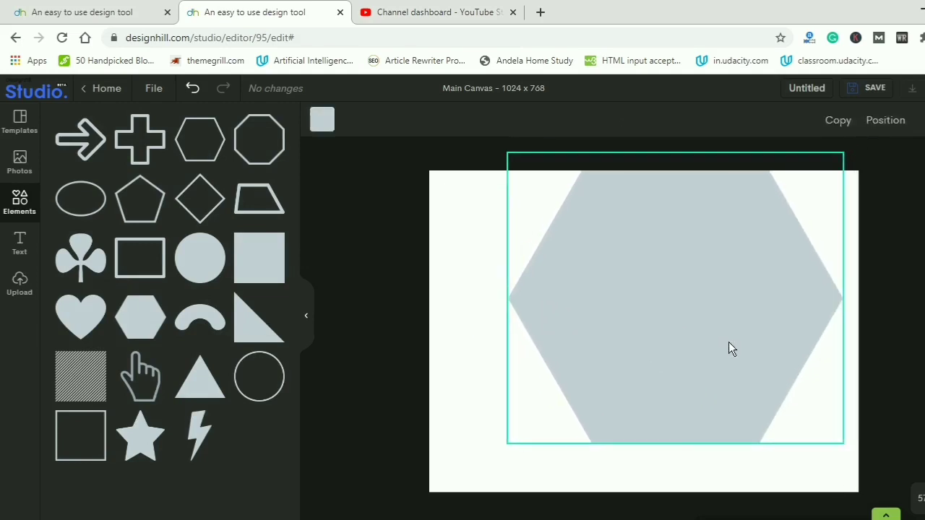
pyautogui.moveTo(675, 461); pyautogui.dragTo(733, 461)
pyautogui.moveTo(696, 384); pyautogui.dragTo(871, 364)
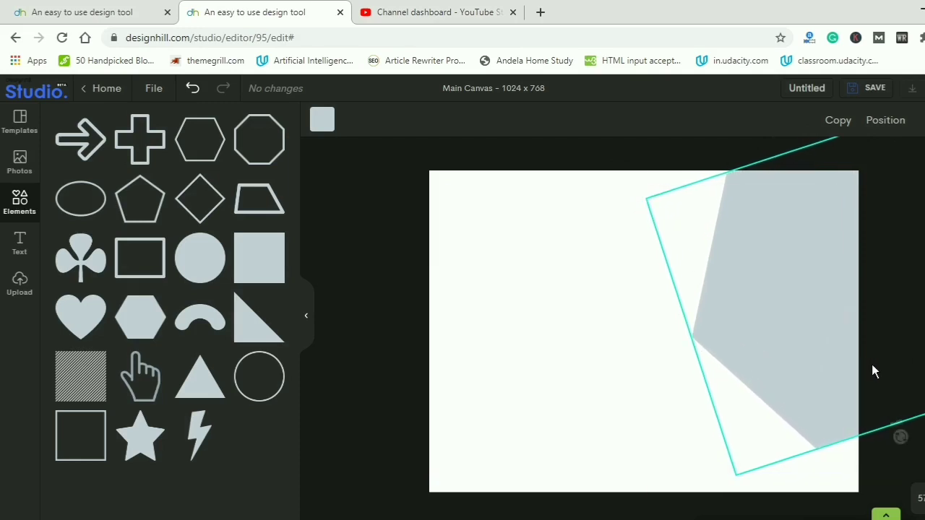
pyautogui.click(325, 122)
pyautogui.click(85, 418)
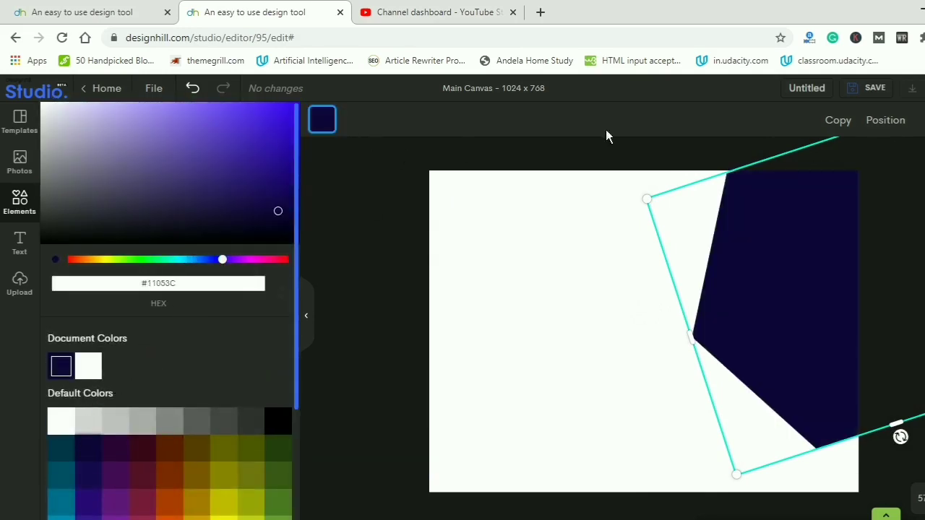
# Step: Duplicate the dark blue hexagon, fill the copy red #AE0002 and move it partly off the canvas's top edge
pyautogui.click(826, 120)
pyautogui.moveTo(846, 413); pyautogui.dragTo(771, 385)
pyautogui.moveTo(222, 261); pyautogui.dragTo(300, 266)
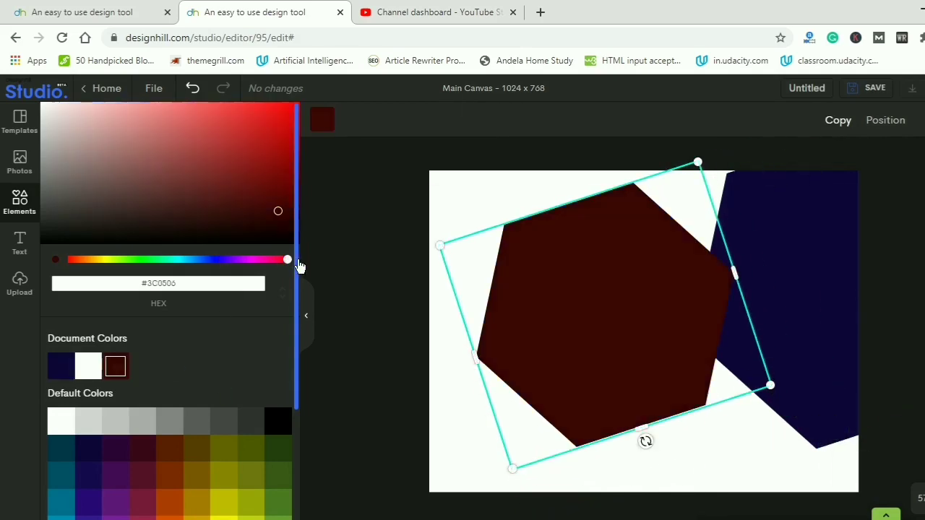
pyautogui.moveTo(279, 211); pyautogui.dragTo(291, 147)
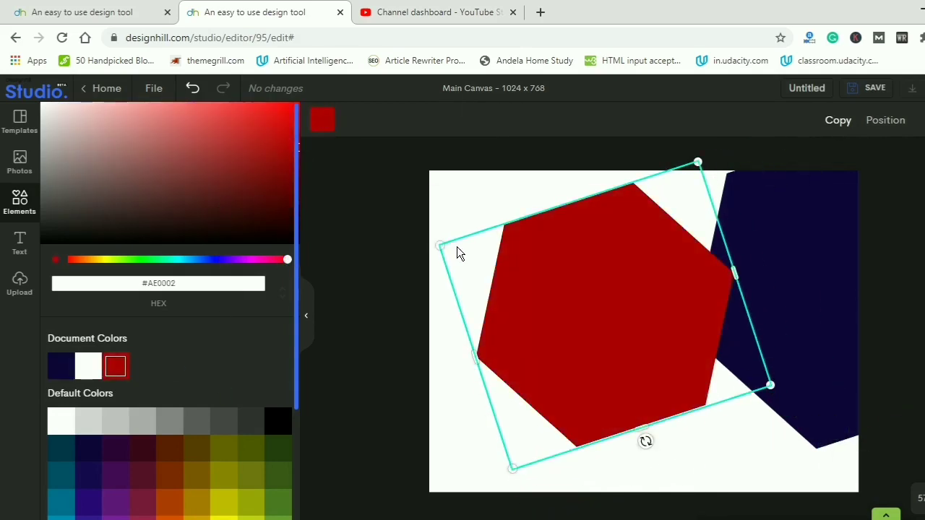
pyautogui.moveTo(560, 265); pyautogui.dragTo(560, 90)
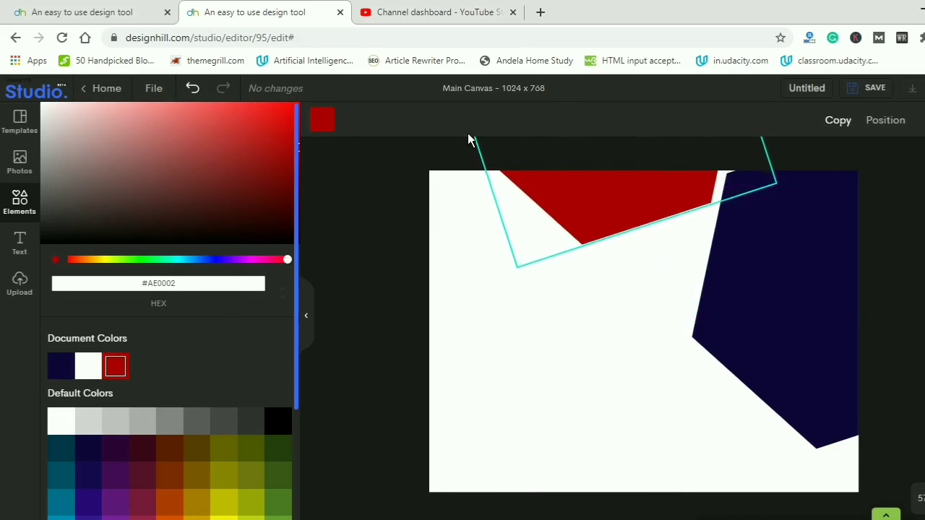
# Step: Duplicate the red hexagon, move the copy mostly below the canvas's bottom edge and fill it magenta #AE0056
pyautogui.click(836, 120)
pyautogui.moveTo(635, 314); pyautogui.dragTo(737, 502)
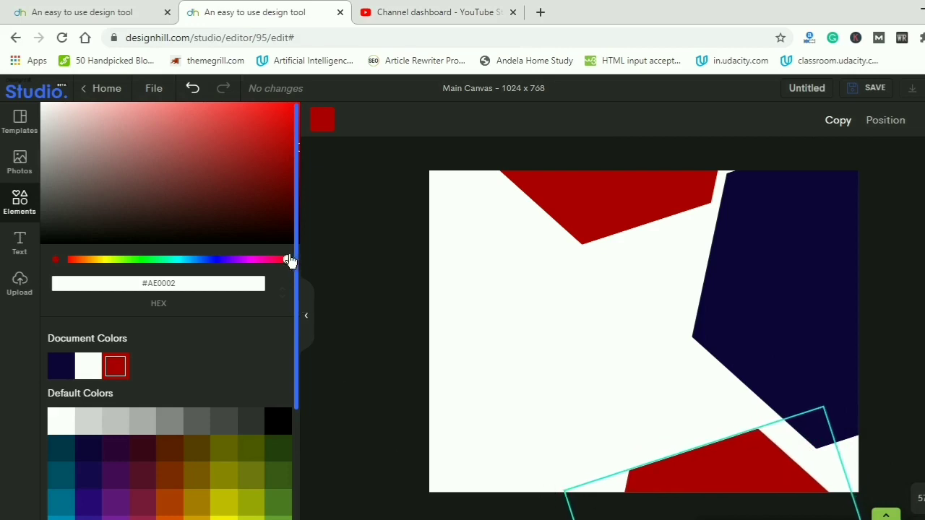
pyautogui.click(255, 261)
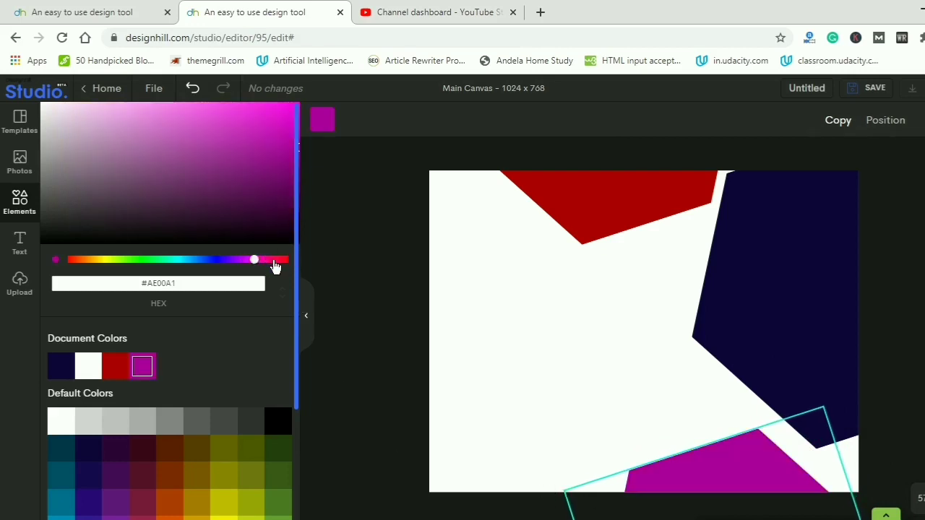
pyautogui.moveTo(254, 262); pyautogui.dragTo(272, 265)
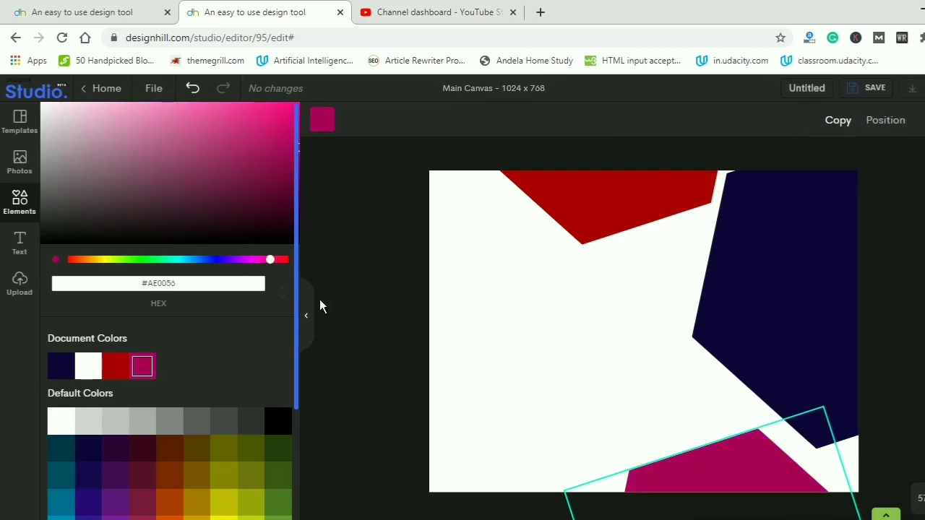
pyautogui.click(338, 259)
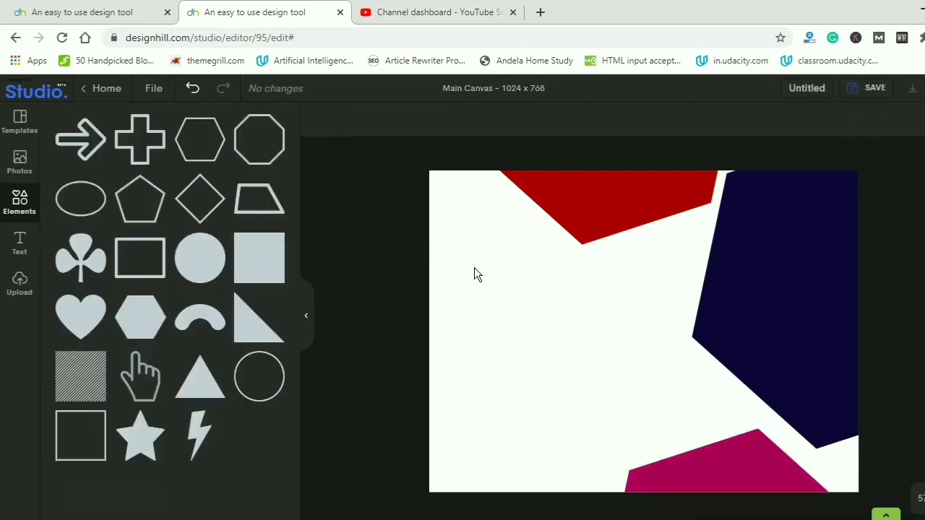
# Step: Add a heading to the canvas and replace its placeholder text with "BELLA'S WORLD"
pyautogui.click(19, 244)
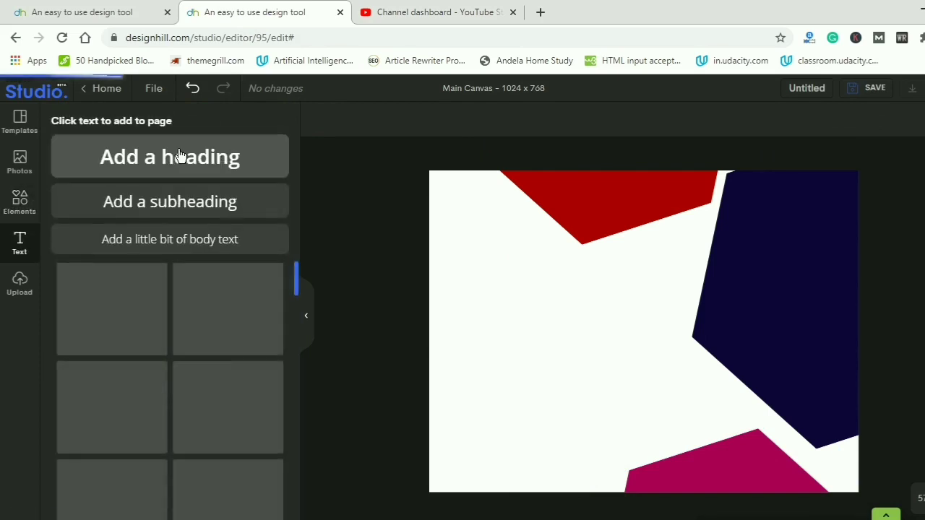
pyautogui.click(181, 154)
pyautogui.click(640, 333)
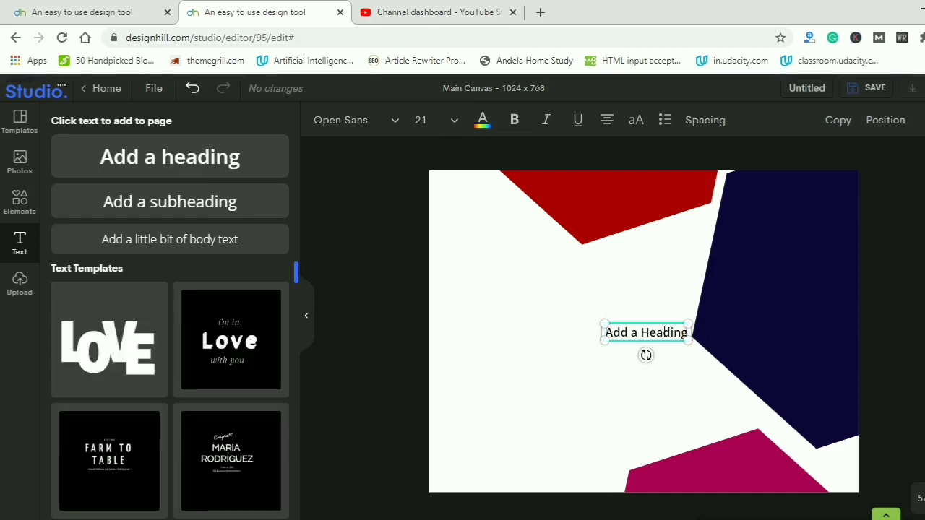
pyautogui.press('BackSpace')
pyautogui.press('BackSpace')
pyautogui.press('BackSpace')
pyautogui.press('BackSpace')
pyautogui.press('BackSpace')
pyautogui.press('BackSpace')
pyautogui.press('BackSpace')
pyautogui.press('BackSpace')
pyautogui.press('BackSpace')
pyautogui.press('BackSpace')
pyautogui.press('BackSpace')
pyautogui.press('BackSpace')
pyautogui.press('BackSpace')
pyautogui.write("BELLA'S WORLD")
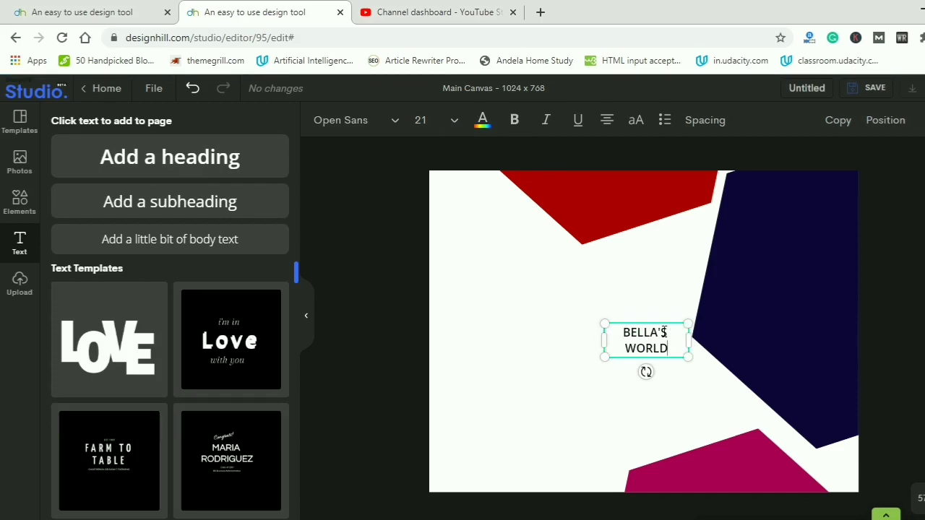
# Step: Widen and enlarge the BELLA'S WORLD heading to one line and place it in the canvas's upper-left corner
pyautogui.moveTo(681, 342); pyautogui.dragTo(517, 191)
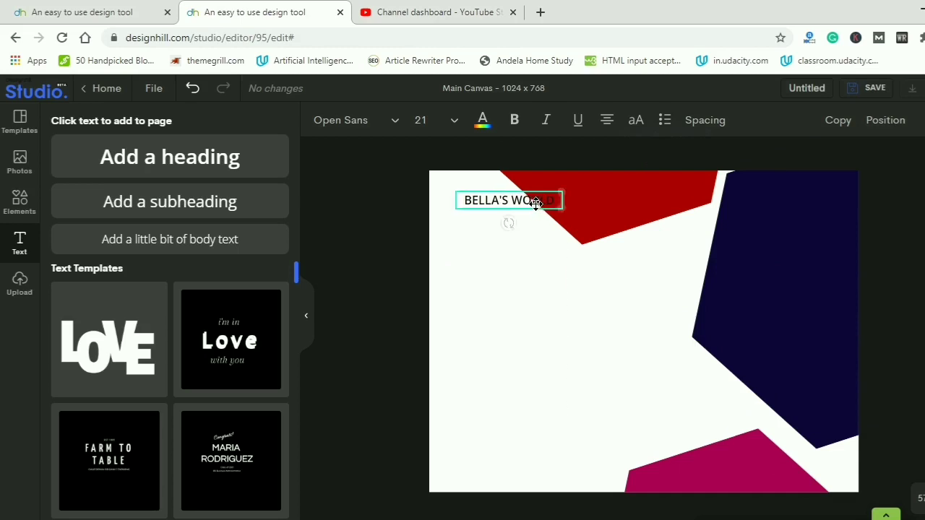
pyautogui.moveTo(458, 215); pyautogui.dragTo(424, 229)
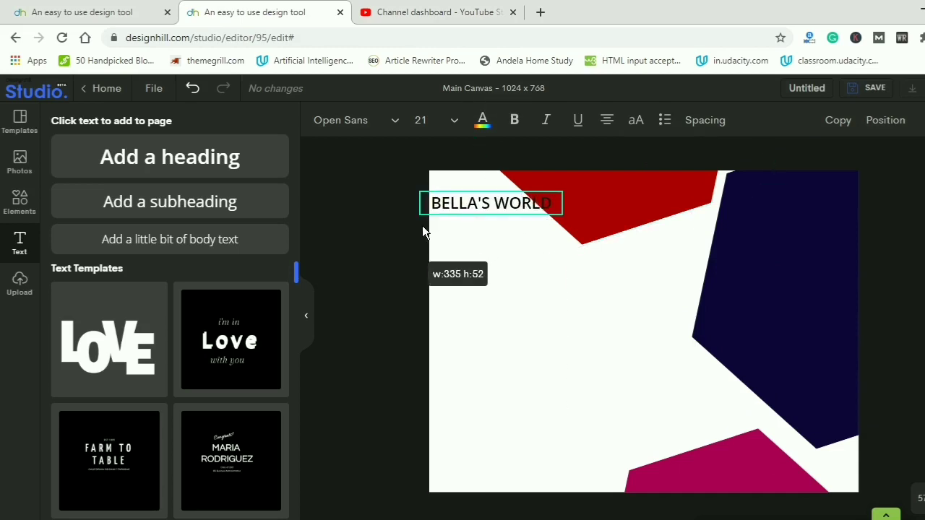
pyautogui.moveTo(471, 204); pyautogui.dragTo(489, 201)
pyautogui.moveTo(432, 204); pyautogui.dragTo(476, 196)
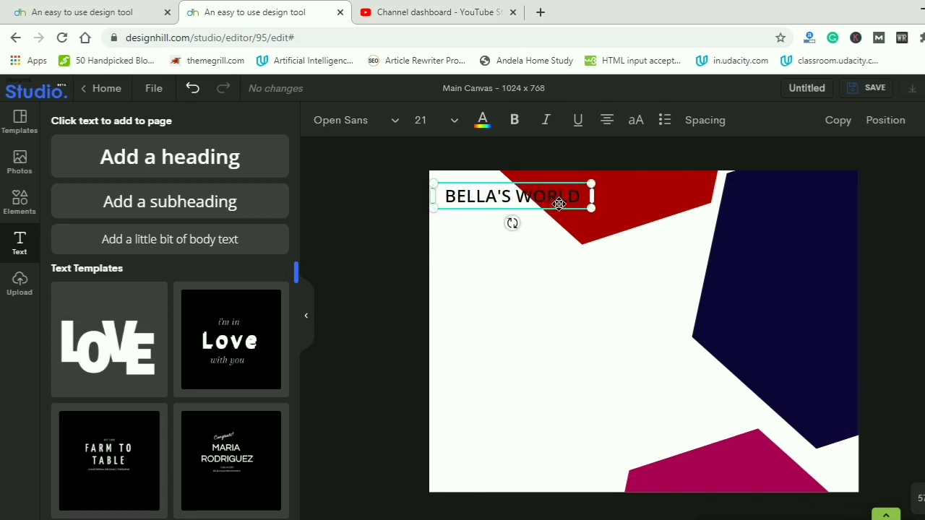
# Step: Set the heading's letter spacing to 99 and adjust its box so WORLD sits over the red shape
pyautogui.click(699, 121)
pyautogui.moveTo(776, 165); pyautogui.dragTo(788, 167)
pyautogui.moveTo(590, 208); pyautogui.dragTo(547, 203)
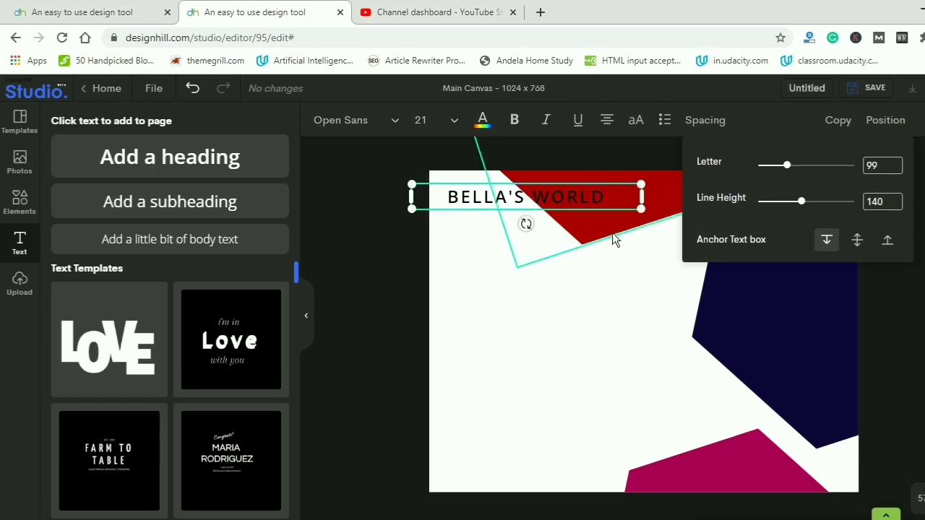
# Step: Colour the heading's word WORLD white #FFFFFF and the word BELLA'S dark blue #11053C
pyautogui.doubleClick(571, 197)
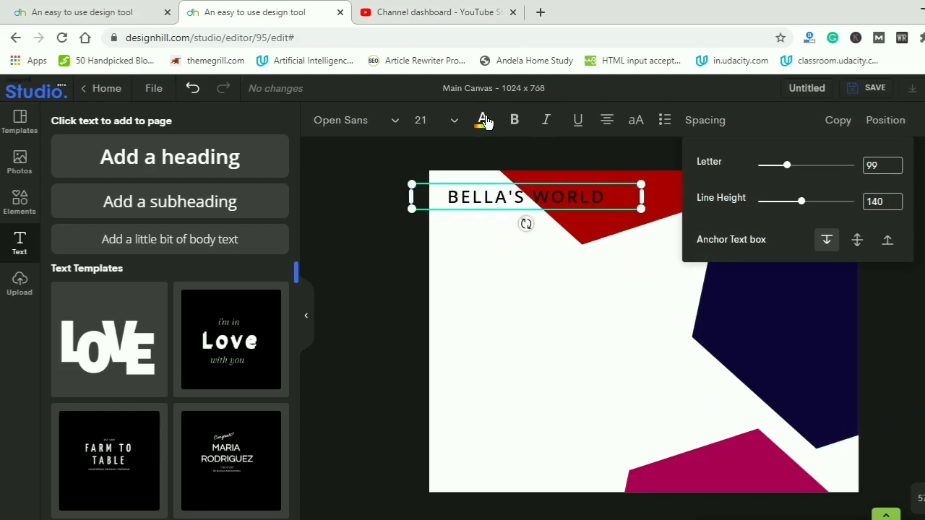
pyautogui.click(483, 118)
pyautogui.click(88, 366)
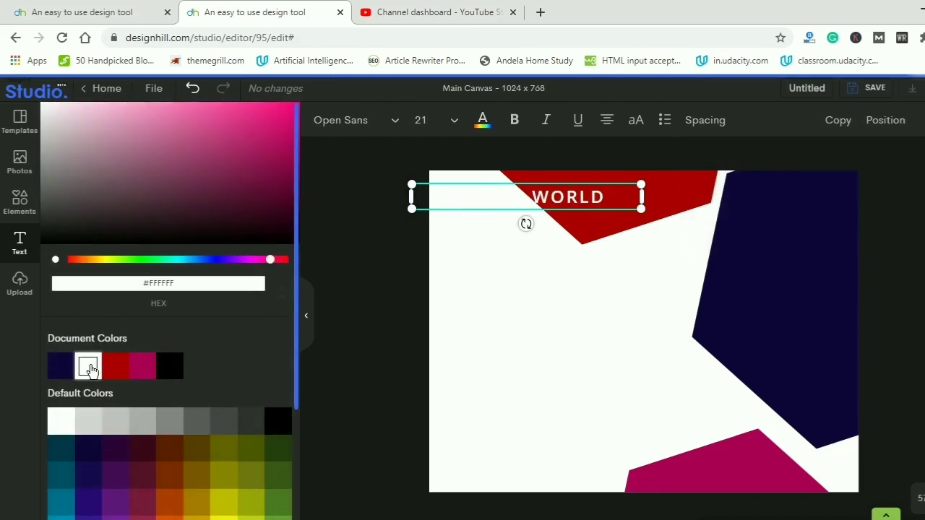
pyautogui.moveTo(526, 197); pyautogui.dragTo(402, 192)
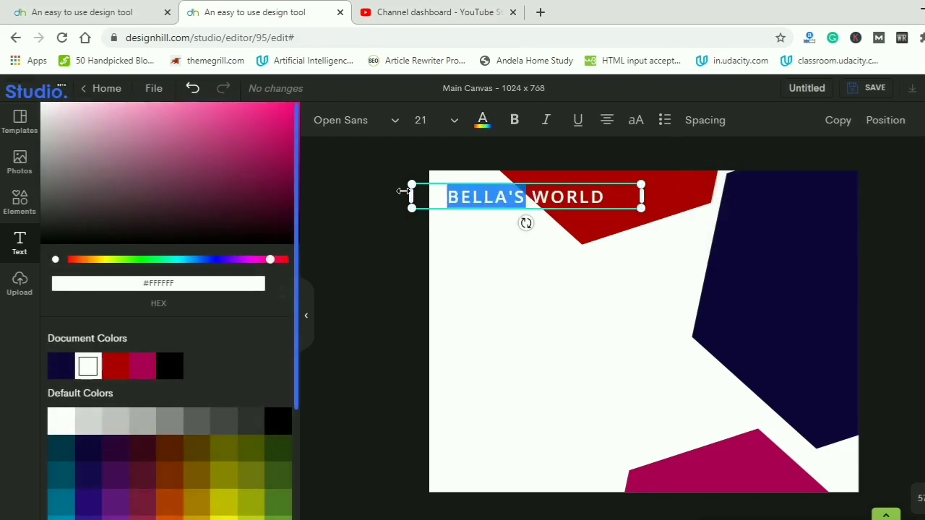
pyautogui.click(61, 366)
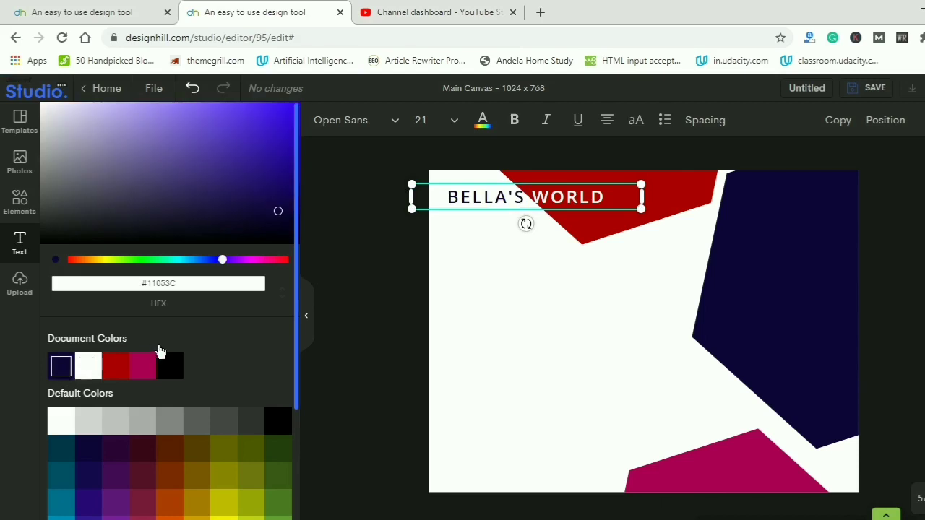
# Step: Add a subheading to the canvas and replace its placeholder text with "Fashion, Clothing, Shoes, Accessories"
pyautogui.click(497, 282)
pyautogui.click(578, 204)
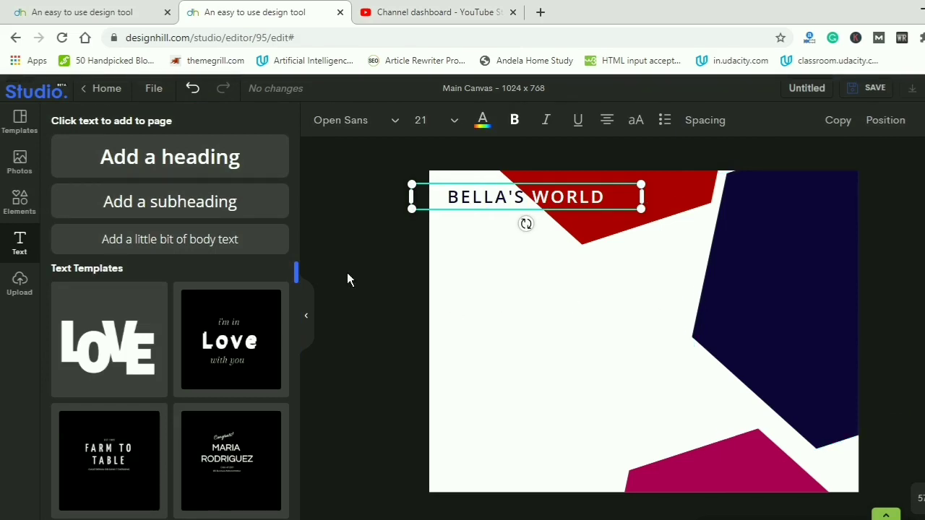
pyautogui.click(242, 211)
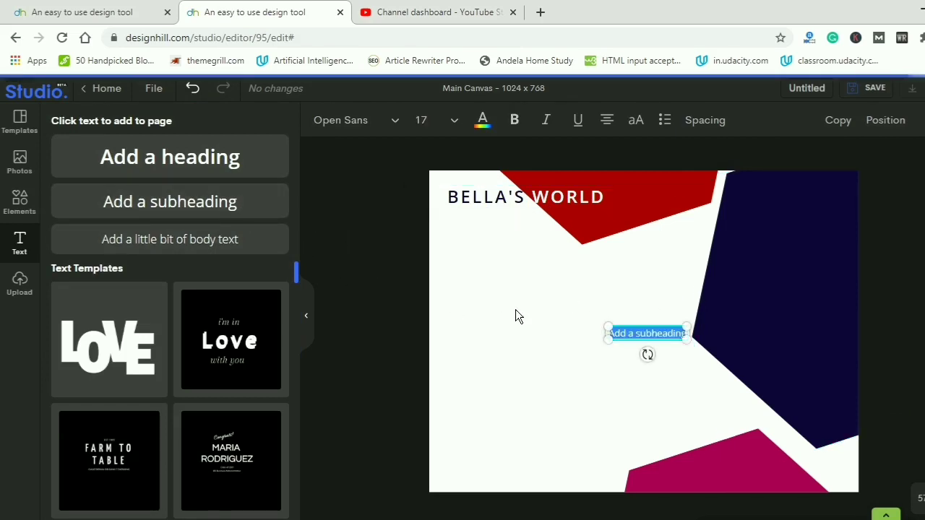
pyautogui.moveTo(609, 336); pyautogui.dragTo(586, 349)
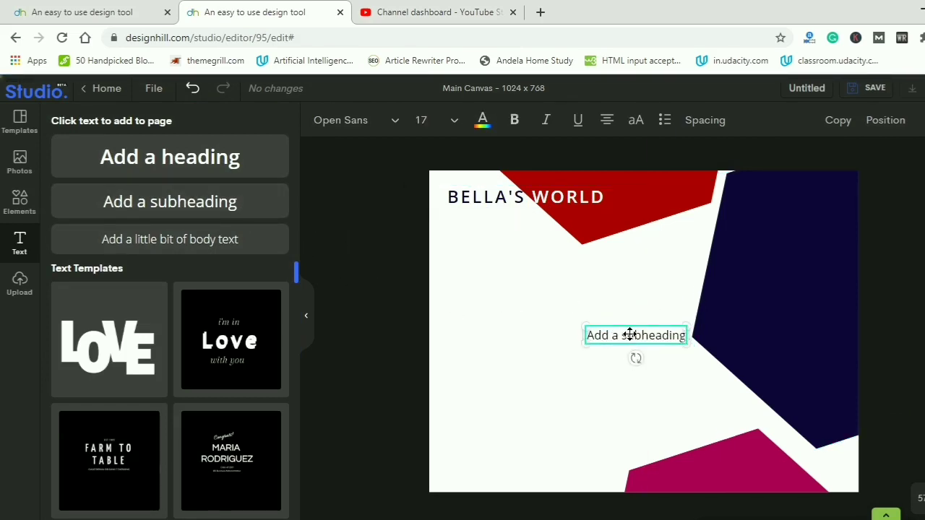
pyautogui.doubleClick(631, 334)
pyautogui.press('BackSpace')
pyautogui.press('BackSpace')
pyautogui.press('BackSpace')
pyautogui.press('BackSpace')
pyautogui.press('BackSpace')
pyautogui.press('BackSpace')
pyautogui.press('BackSpace')
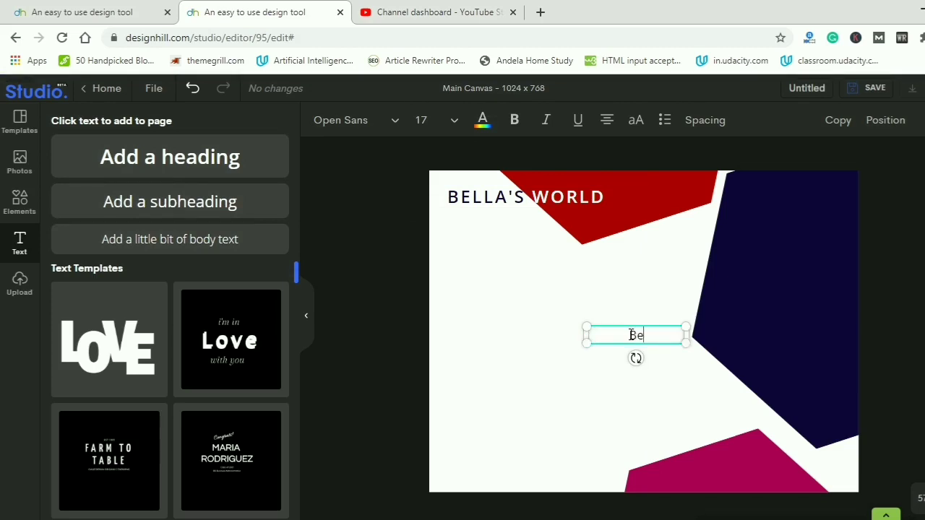
pyautogui.write('Fashion, Clothing')
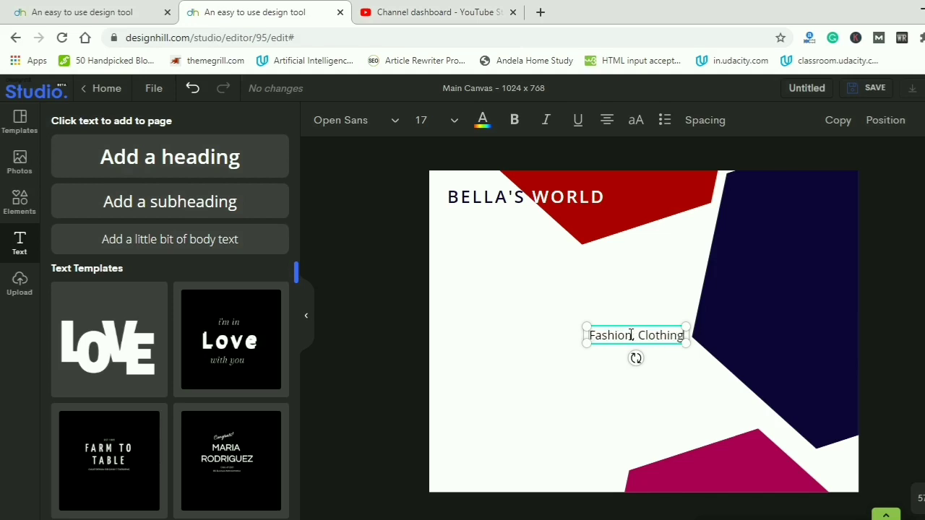
pyautogui.write(', Shoes')
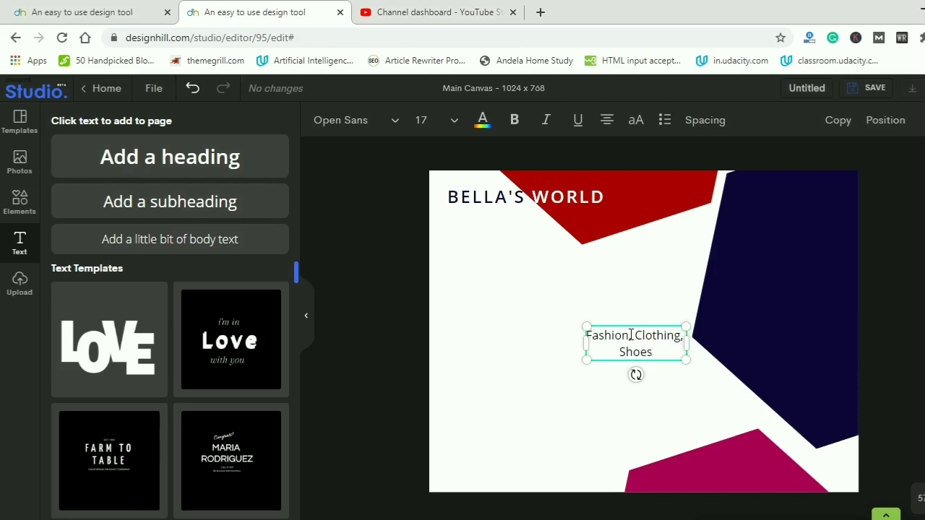
pyautogui.write(', Acce')
pyautogui.write('ories')
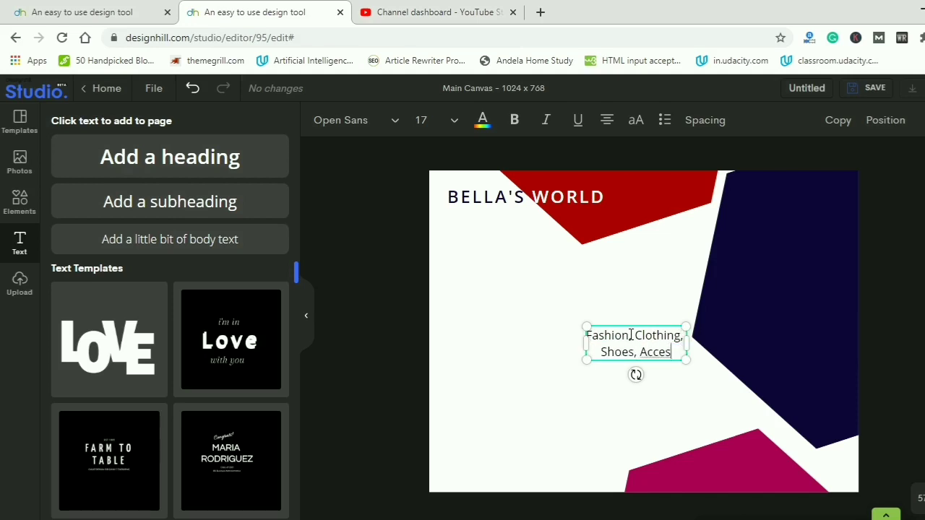
# Step: Left-align the new subheading and resize it to fit on one line directly beneath the BELLA'S WORLD heading
pyautogui.moveTo(689, 346); pyautogui.dragTo(516, 222)
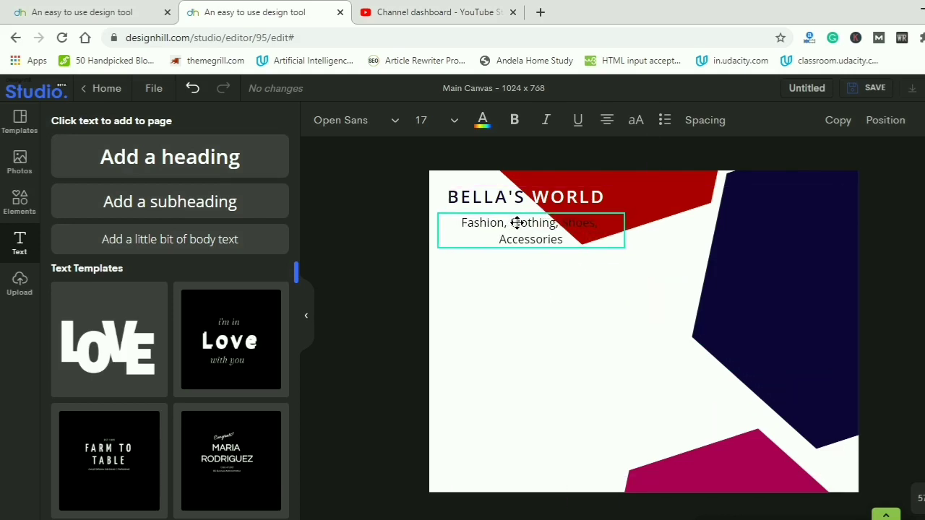
pyautogui.click(606, 123)
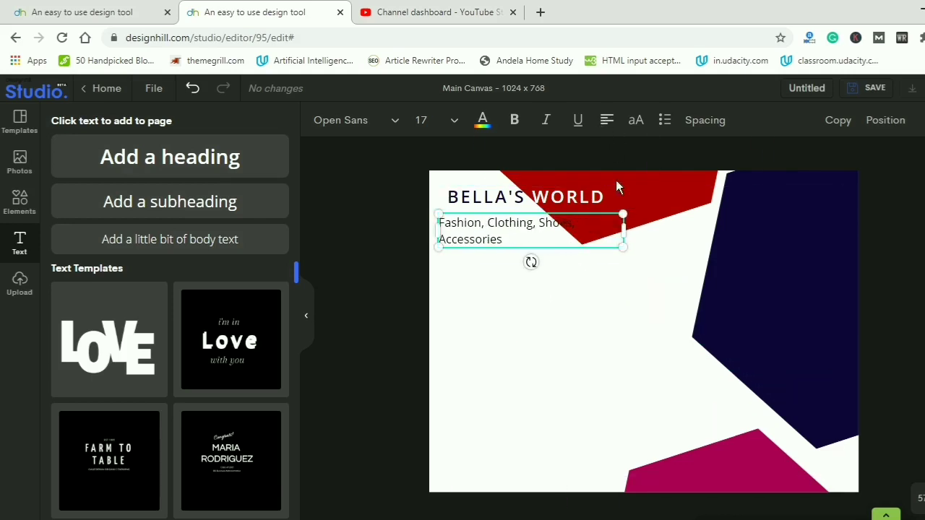
pyautogui.moveTo(624, 230); pyautogui.dragTo(594, 234)
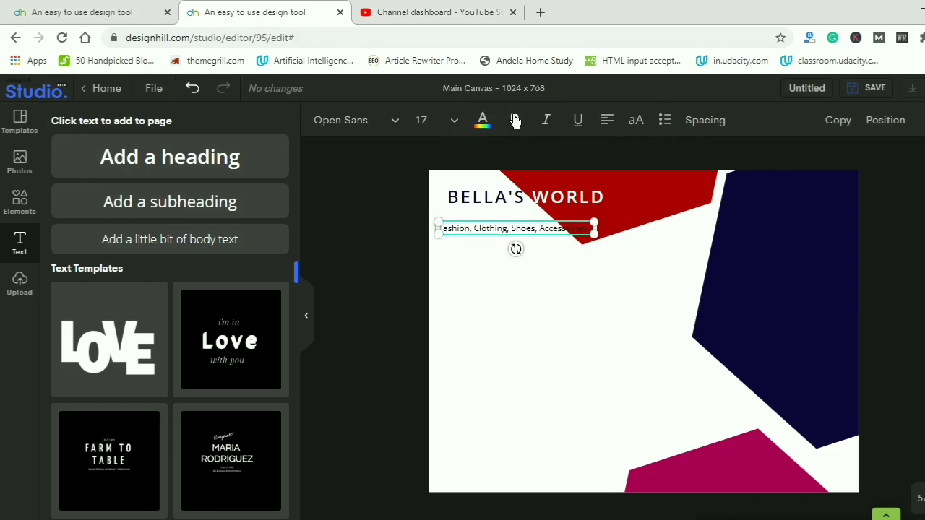
pyautogui.moveTo(510, 228); pyautogui.dragTo(516, 221)
# Step: Set the subheading's letter spacing to 22
pyautogui.click(702, 121)
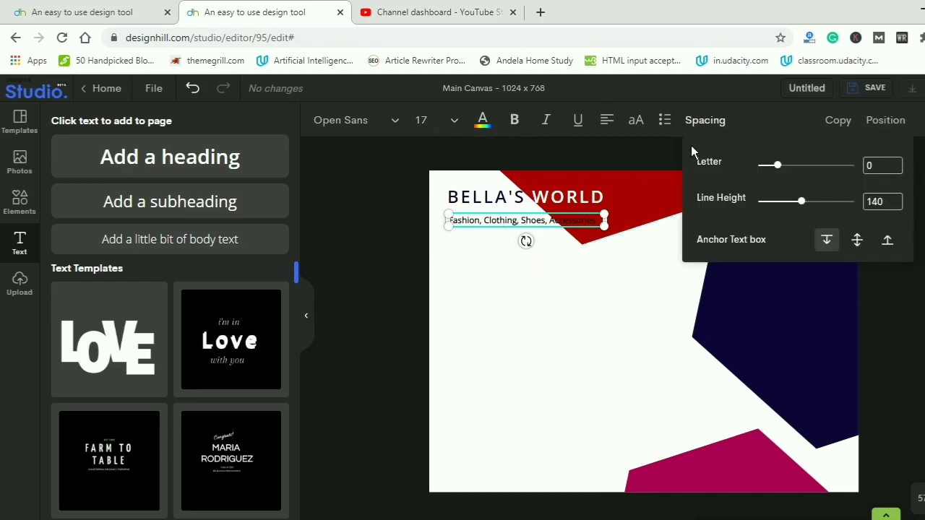
pyautogui.moveTo(777, 166)
pyautogui.mouseDown()
pyautogui.moveTo(769, 167)
pyautogui.moveTo(785, 175)
pyautogui.mouseUp()
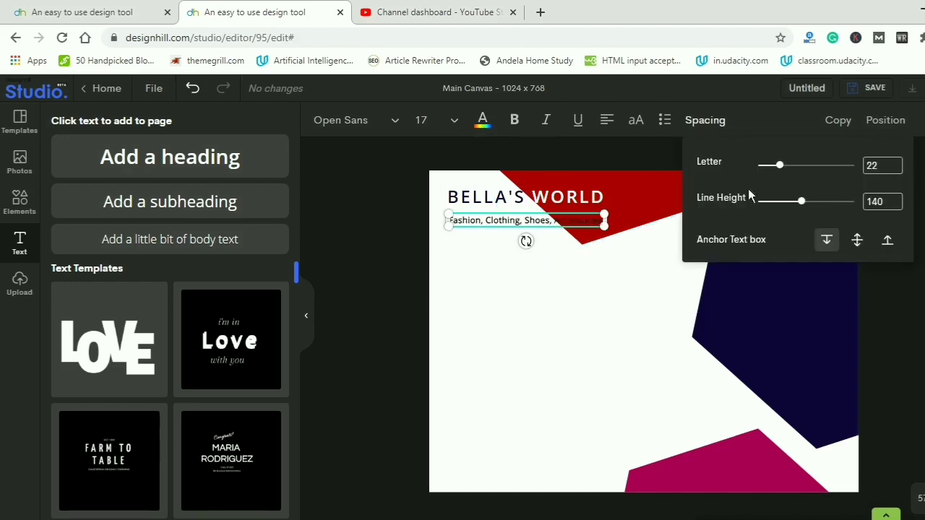
pyautogui.click(586, 231)
# Step: Colour the word "Accessories" in the subheading white #FFFFFF where it sits over the red shape
pyautogui.click(579, 217)
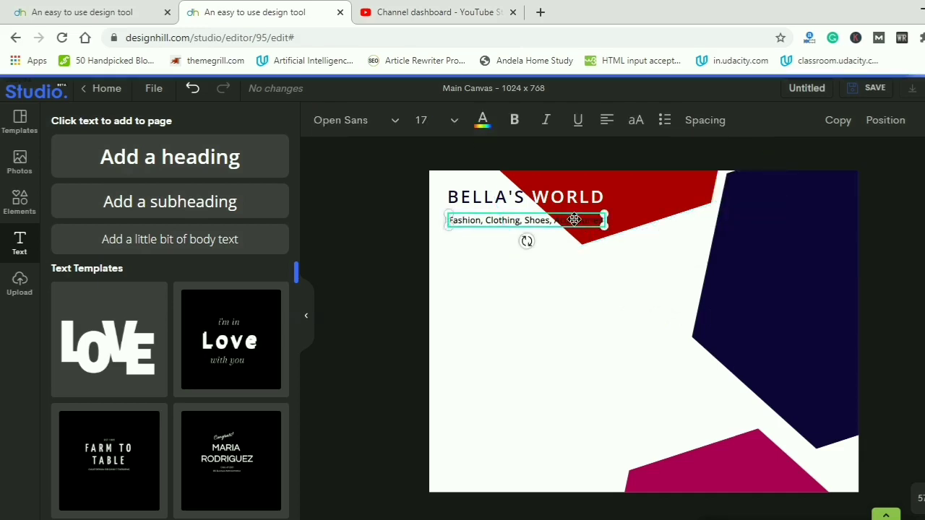
pyautogui.doubleClick(573, 220)
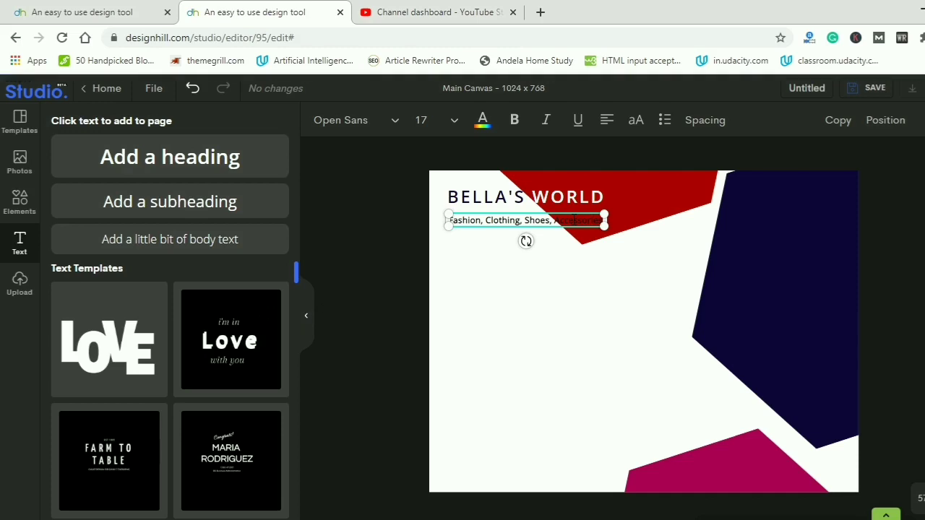
pyautogui.hotkey('shift', 'Left')
pyautogui.hotkey('shift', 'Left')
pyautogui.hotkey('shift', 'Left')
pyautogui.hotkey('shift', 'Left')
pyautogui.hotkey('shift', 'Left')
pyautogui.hotkey('shift', 'Left')
pyautogui.hotkey('shift', 'Left')
pyautogui.hotkey('shift', 'Left')
pyautogui.hotkey('shift', 'Left')
pyautogui.hotkey('shift', 'Left')
pyautogui.hotkey('shift', 'Left')
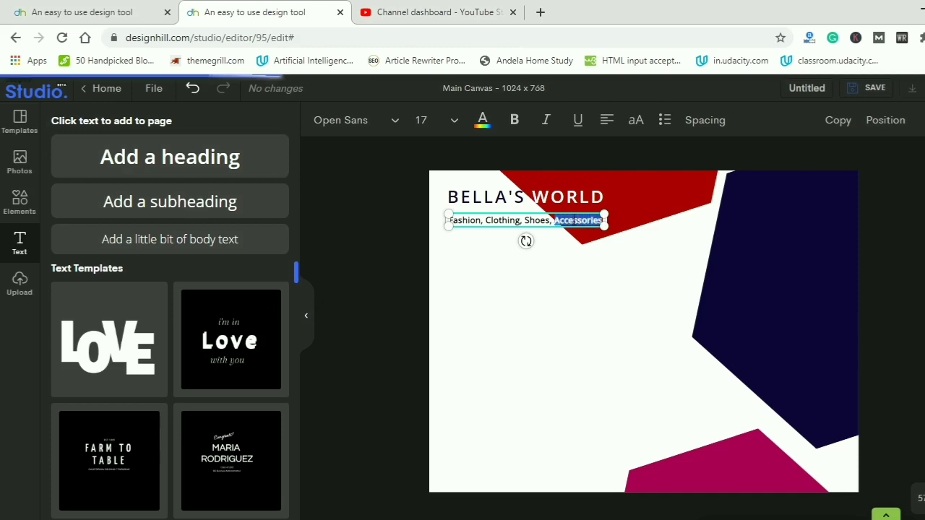
pyautogui.click(482, 120)
pyautogui.click(86, 367)
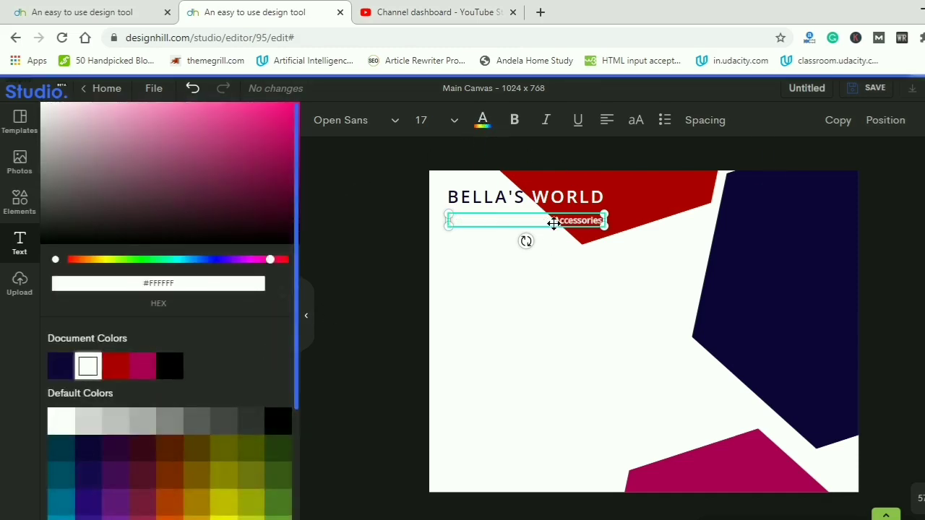
# Step: Colour "Fashion, Clothing, Shoes," in the subheading black and nudge the line into alignment with the heading
pyautogui.moveTo(604, 221); pyautogui.dragTo(433, 234)
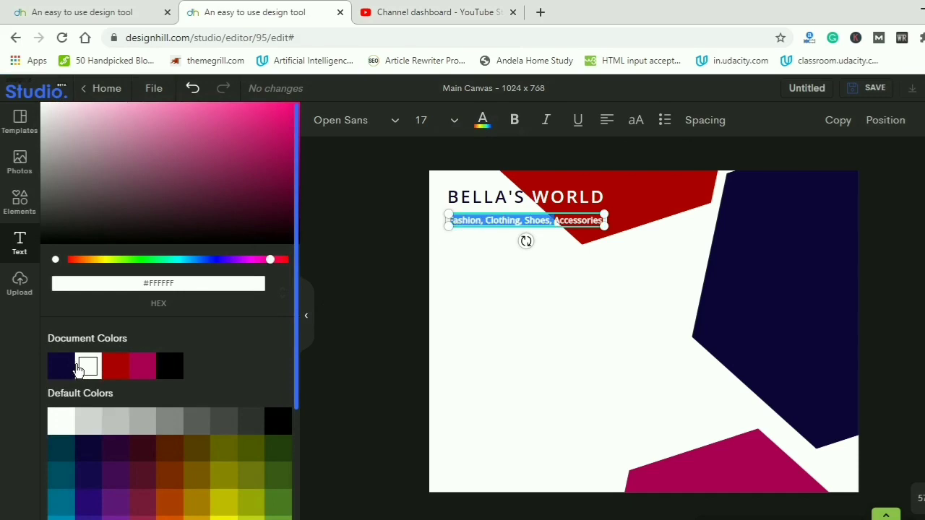
pyautogui.click(170, 367)
pyautogui.click(447, 285)
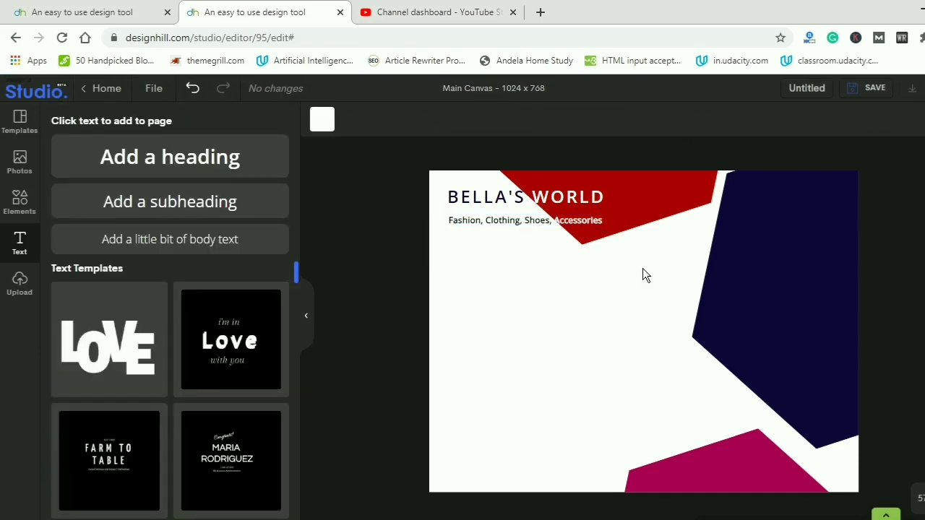
pyautogui.click(553, 220)
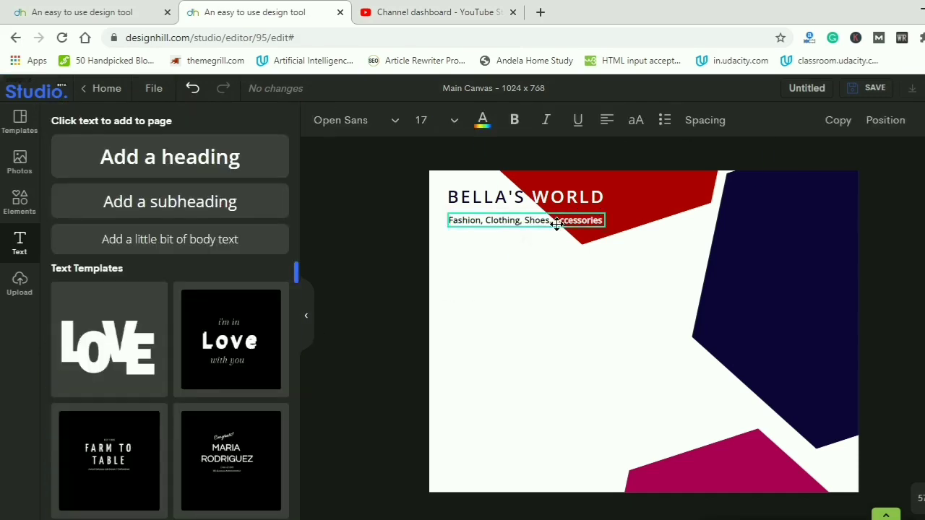
pyautogui.click(550, 266)
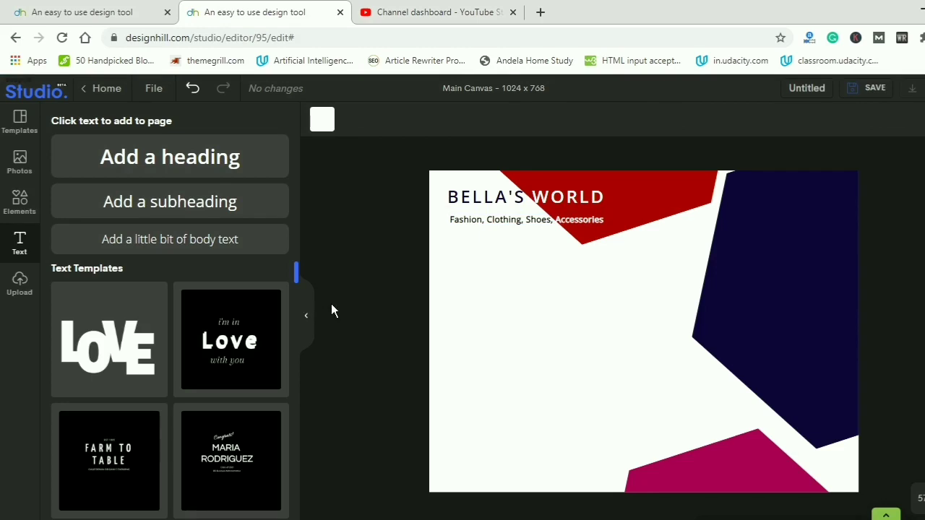
# Step: Duplicate the subheading and replace the copy's text with "Dealers in all kinds of Ankara,"
pyautogui.click(499, 223)
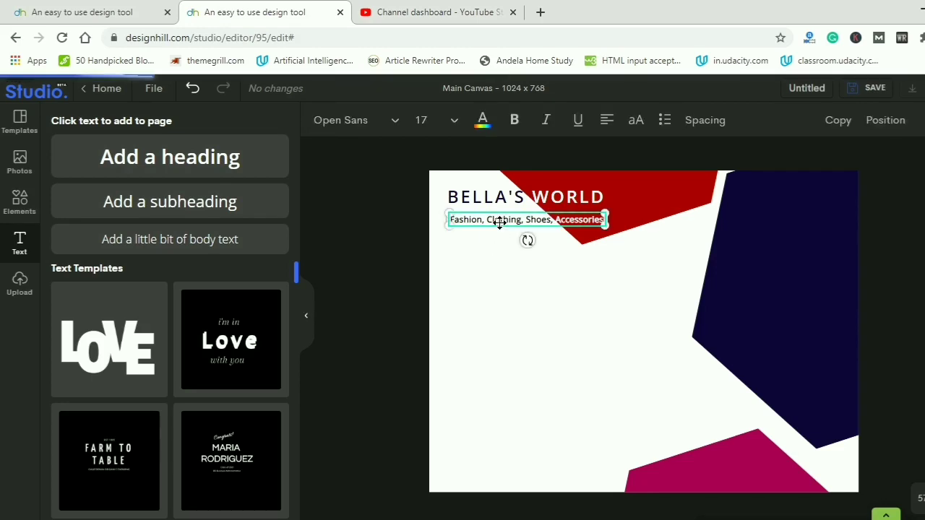
pyautogui.click(837, 120)
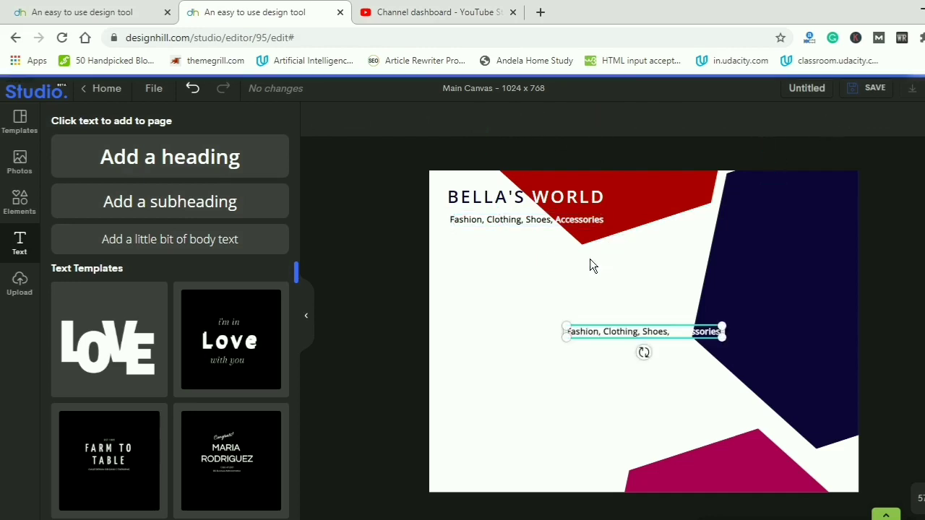
pyautogui.click(648, 329)
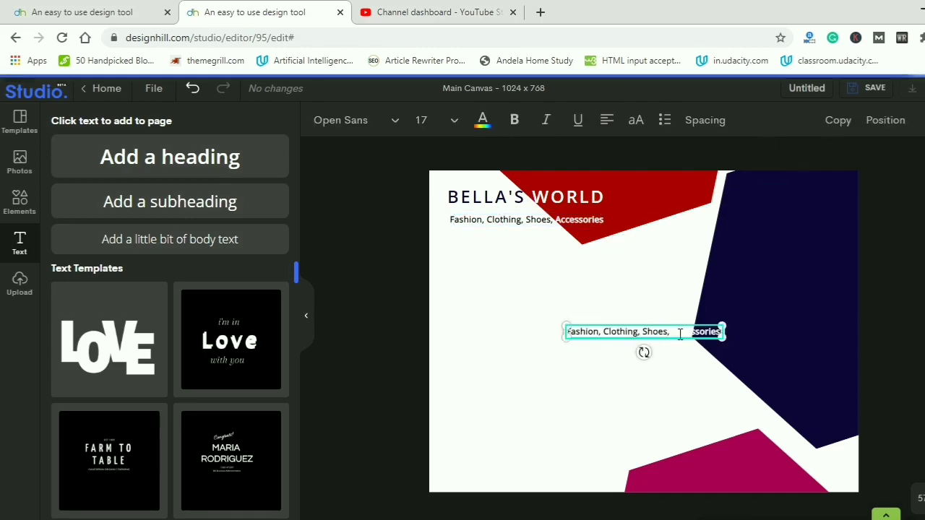
pyautogui.press('BackSpace')
pyautogui.press('BackSpace')
pyautogui.press('BackSpace')
pyautogui.press('BackSpace')
pyautogui.press('BackSpace')
pyautogui.press('BackSpace')
pyautogui.press('BackSpace')
pyautogui.press('BackSpace')
pyautogui.press('BackSpace')
pyautogui.press('BackSpace')
pyautogui.press('BackSpace')
pyautogui.press('BackSpace')
pyautogui.press('BackSpace')
pyautogui.press('BackSpace')
pyautogui.press('BackSpace')
pyautogui.press('BackSpace')
pyautogui.press('BackSpace')
pyautogui.press('BackSpace')
pyautogui.press('BackSpace')
pyautogui.press('BackSpace')
pyautogui.press('BackSpace')
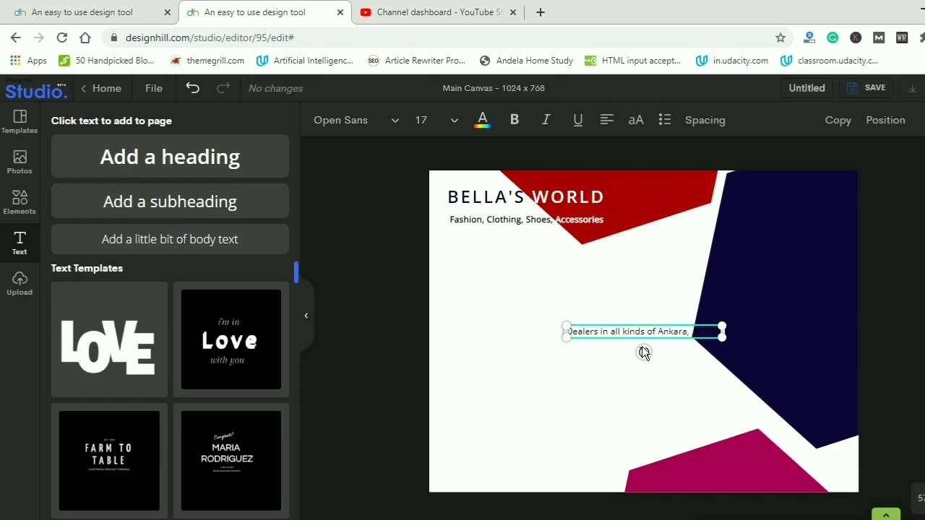
# Step: Move and centre the copied line on the white area and extend its text with "Lace, Senator Materials..."
pyautogui.moveTo(642, 348)
pyautogui.mouseDown()
pyautogui.moveTo(604, 350)
pyautogui.moveTo(650, 352)
pyautogui.moveTo(641, 359)
pyautogui.mouseUp()
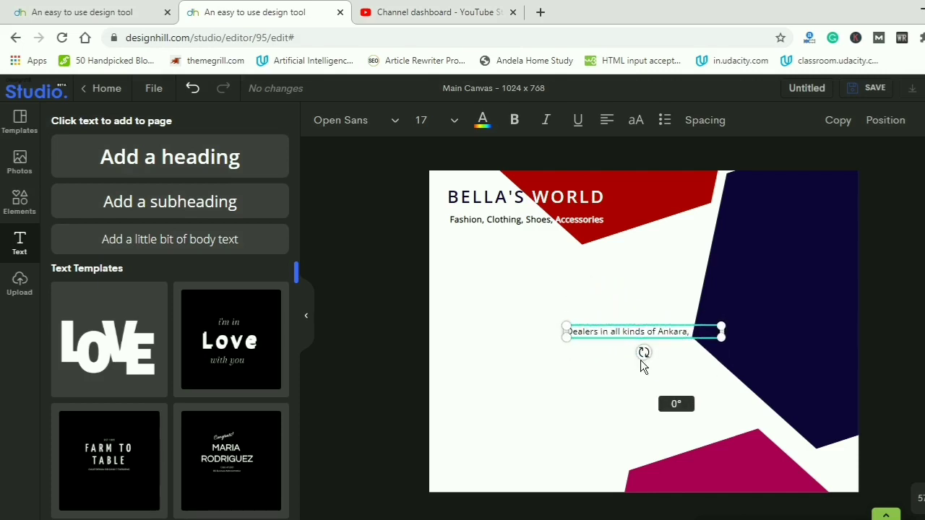
pyautogui.doubleClick(630, 330)
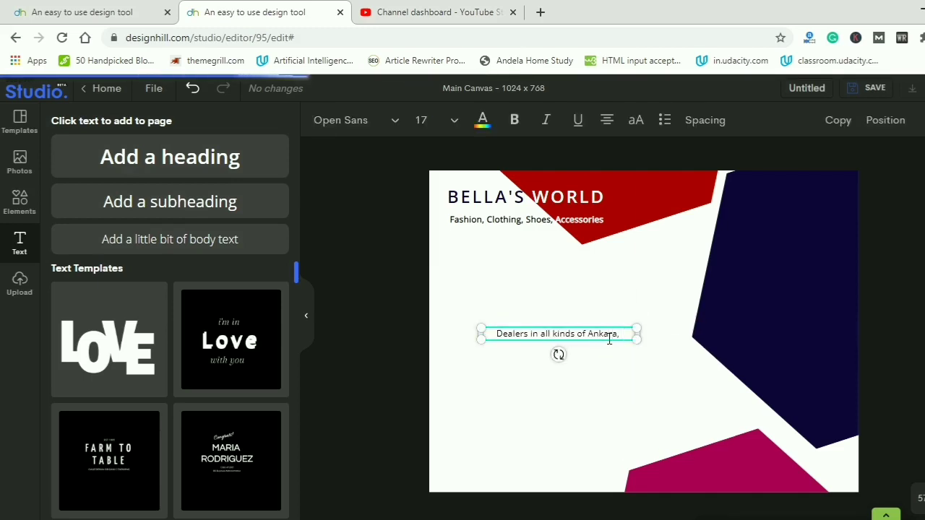
pyautogui.write('Lace, Sen')
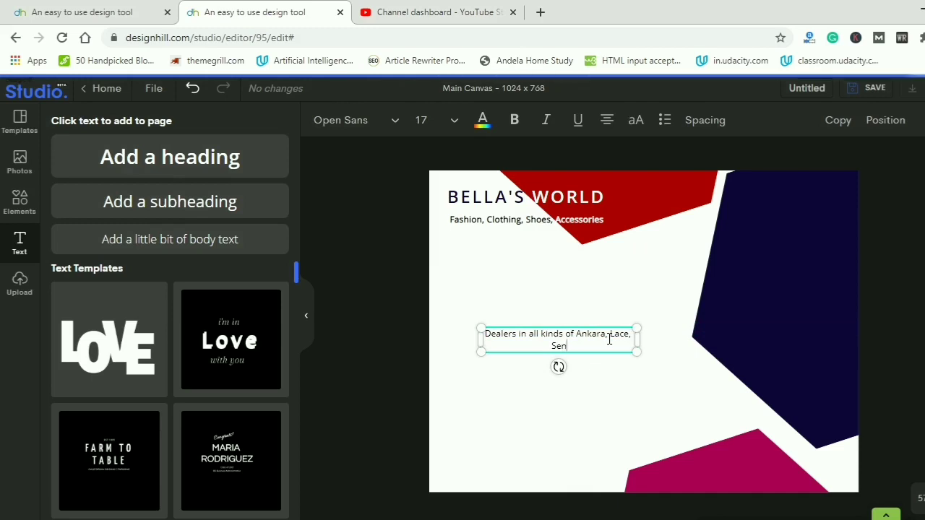
pyautogui.write('ator Mate')
pyautogui.press('BackSpace')
pyautogui.write('ator Mater')
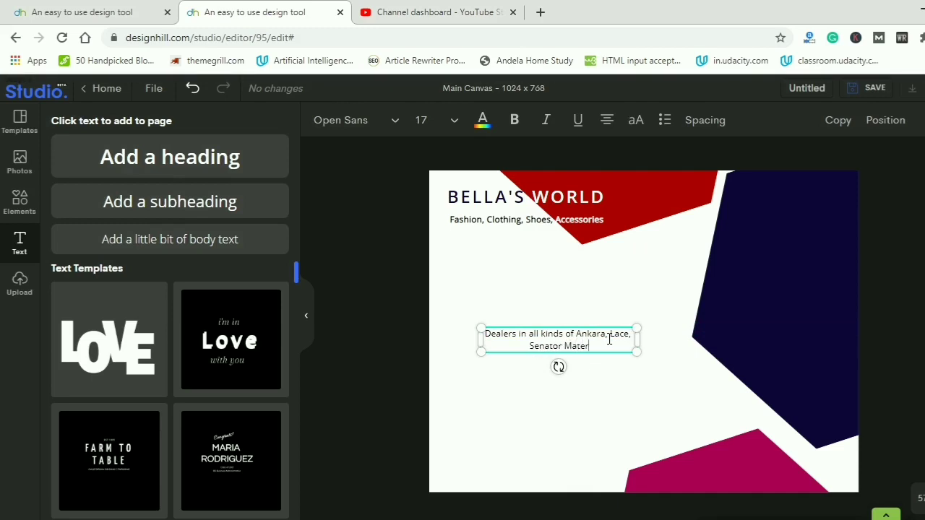
pyautogui.write('ials...')
# Step: Italicise and left-align the "Dealers in all kinds of Ankara" text, widening its box and letter spacing
pyautogui.click(545, 123)
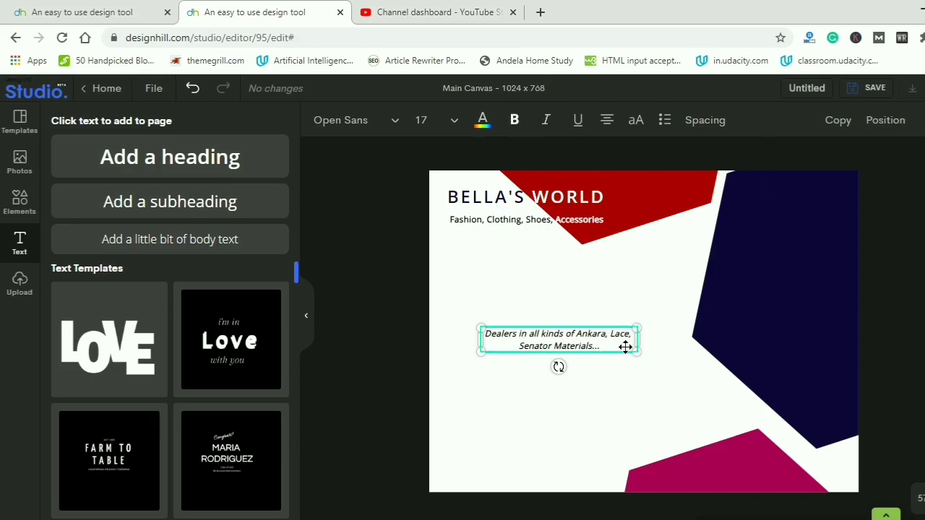
pyautogui.moveTo(637, 340); pyautogui.dragTo(657, 345)
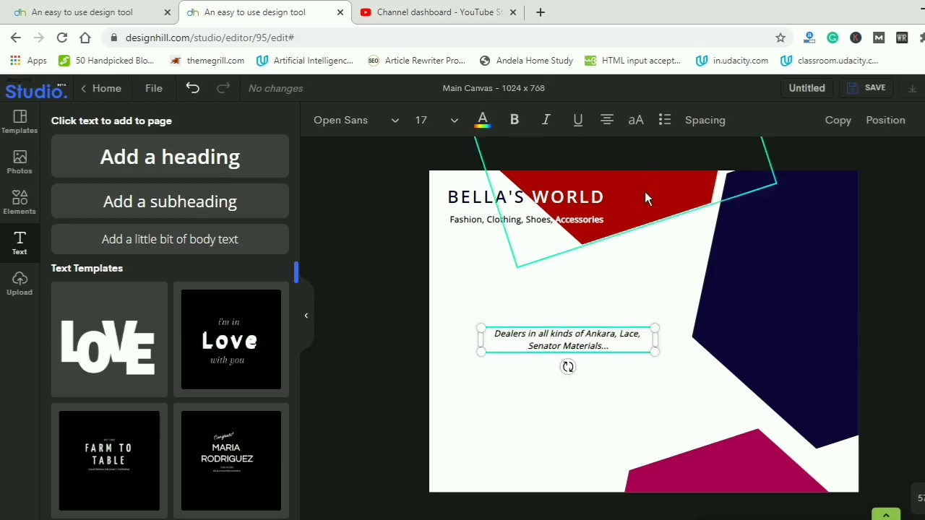
pyautogui.click(704, 120)
pyautogui.moveTo(784, 174)
pyautogui.mouseDown()
pyautogui.moveTo(777, 167)
pyautogui.moveTo(794, 167)
pyautogui.mouseUp()
pyautogui.click(607, 120)
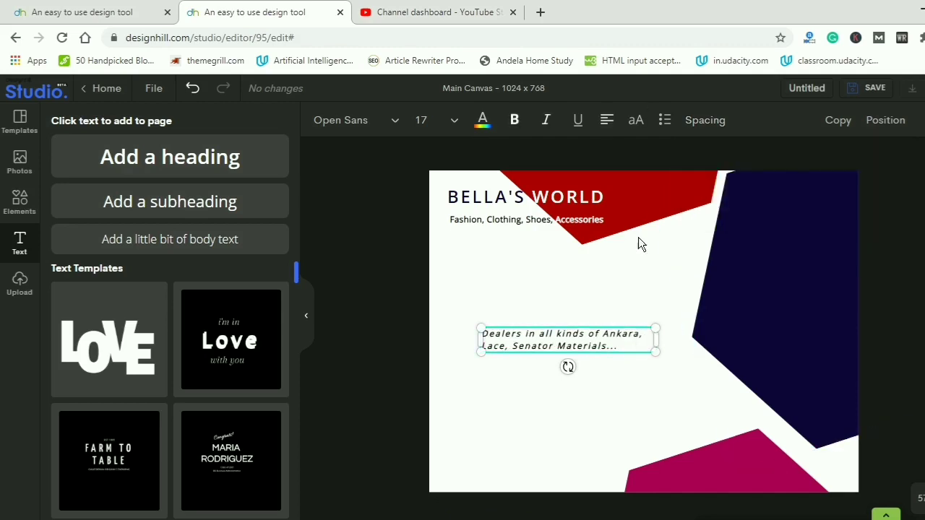
# Step: Set the dealers text's line height to 161, then move and shrink it beneath the subheading
pyautogui.click(696, 126)
pyautogui.moveTo(795, 200); pyautogui.dragTo(811, 201)
pyautogui.moveTo(567, 333); pyautogui.dragTo(541, 238)
pyautogui.moveTo(621, 267); pyautogui.dragTo(575, 254)
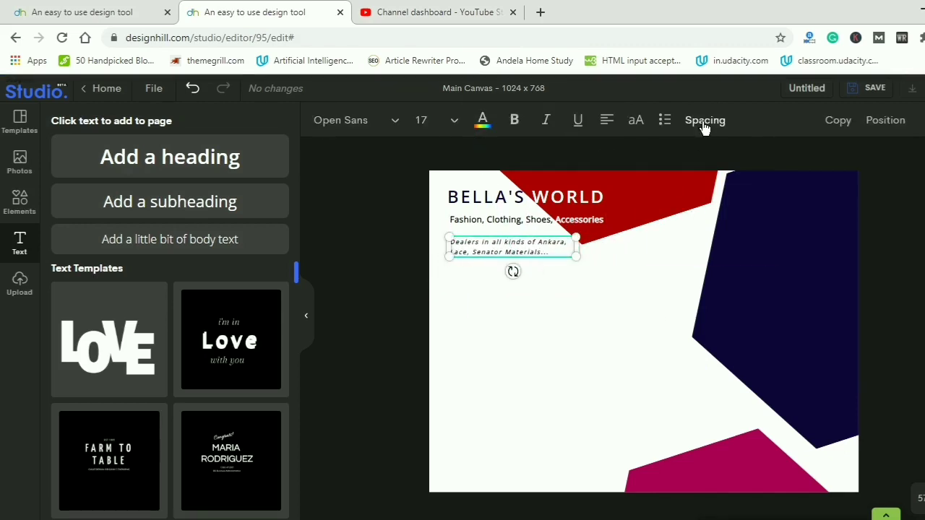
# Step: Set the dealers text's letter spacing to 244 and reposition its widened box so it fits on two lines below the subheading
pyautogui.click(703, 123)
pyautogui.moveTo(792, 168); pyautogui.dragTo(801, 165)
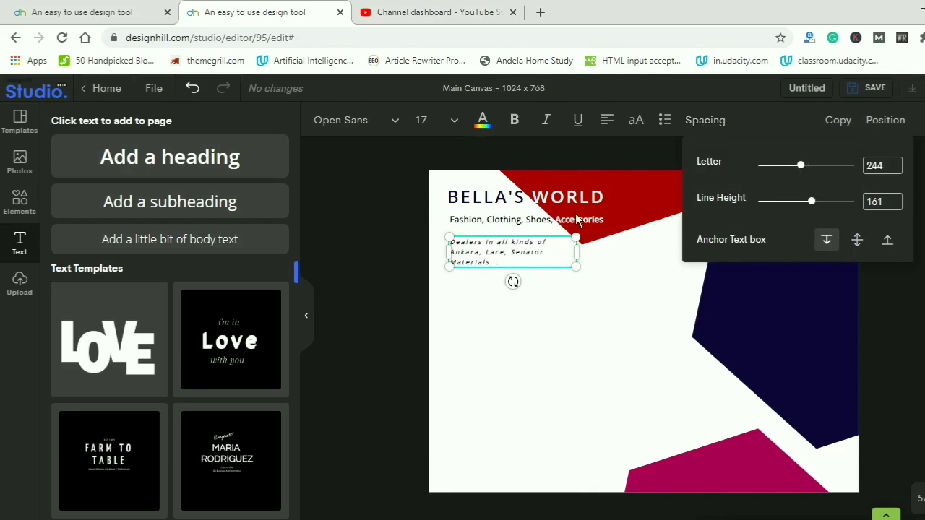
pyautogui.moveTo(576, 251); pyautogui.dragTo(561, 275)
pyautogui.click(656, 342)
pyautogui.click(572, 272)
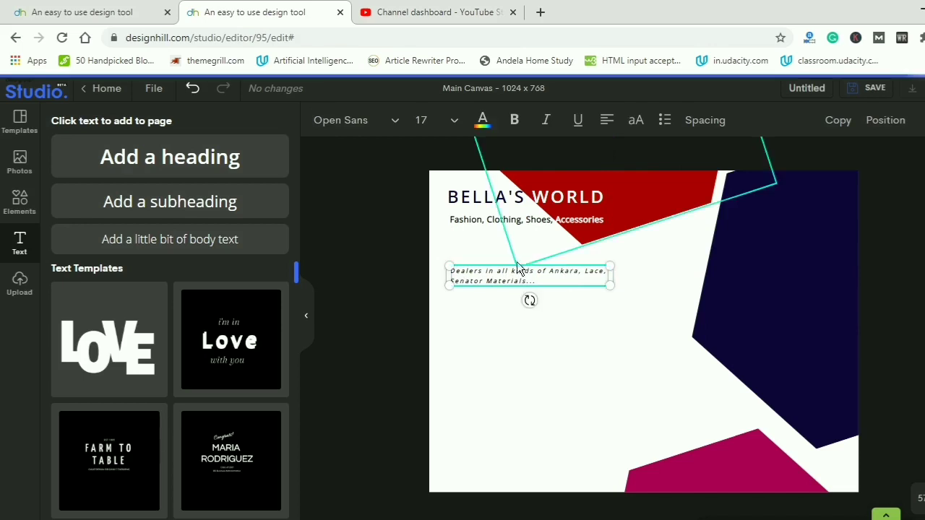
# Step: Duplicate the dealers text near the canvas's lower left corner and replace its wording with the business's Instagram handle and phone number on two lines
pyautogui.click(839, 120)
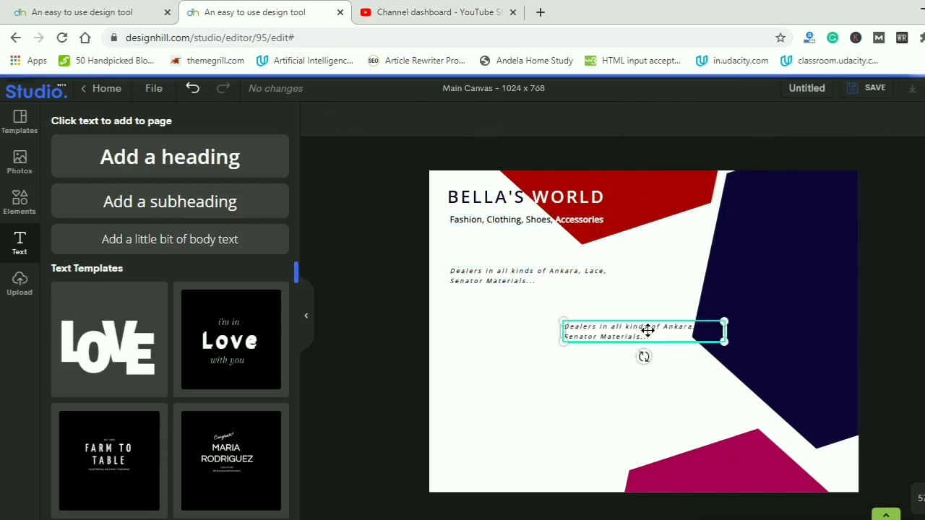
pyautogui.moveTo(646, 330); pyautogui.dragTo(538, 465)
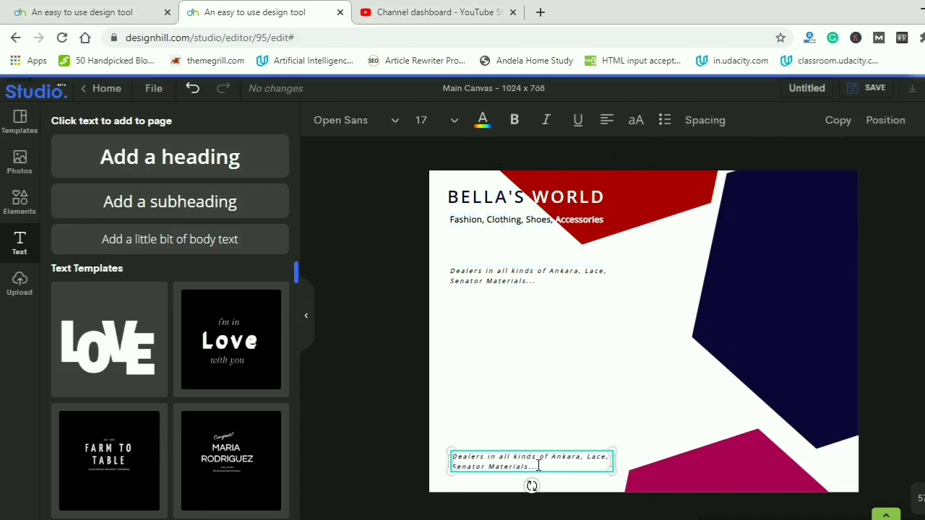
pyautogui.click(539, 466)
pyautogui.press('BackSpace')
pyautogui.press('BackSpace')
pyautogui.press('BackSpace')
pyautogui.press('BackSpace')
pyautogui.press('BackSpace')
pyautogui.press('BackSpace')
pyautogui.press('BackSpace')
pyautogui.press('BackSpace')
pyautogui.press('BackSpace')
pyautogui.press('BackSpace')
pyautogui.press('BackSpace')
pyautogui.press('BackSpace')
pyautogui.press('BackSpace')
pyautogui.press('BackSpace')
pyautogui.press('BackSpace')
pyautogui.press('BackSpace')
pyautogui.press('BackSpace')
pyautogui.press('BackSpace')
pyautogui.press('BackSpace')
pyautogui.press('BackSpace')
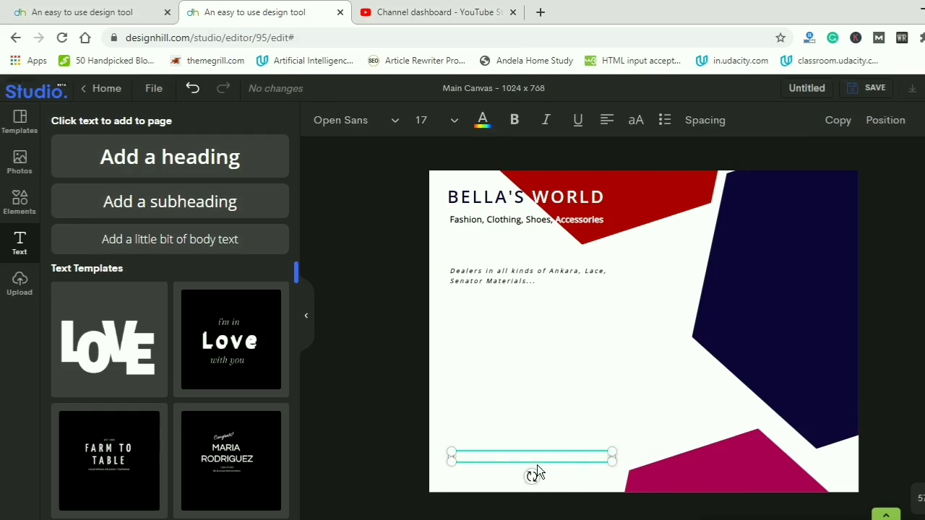
pyautogui.write('Instagram: @bellasword')
pyautogui.press('Return')
pyautogui.write('Sho')
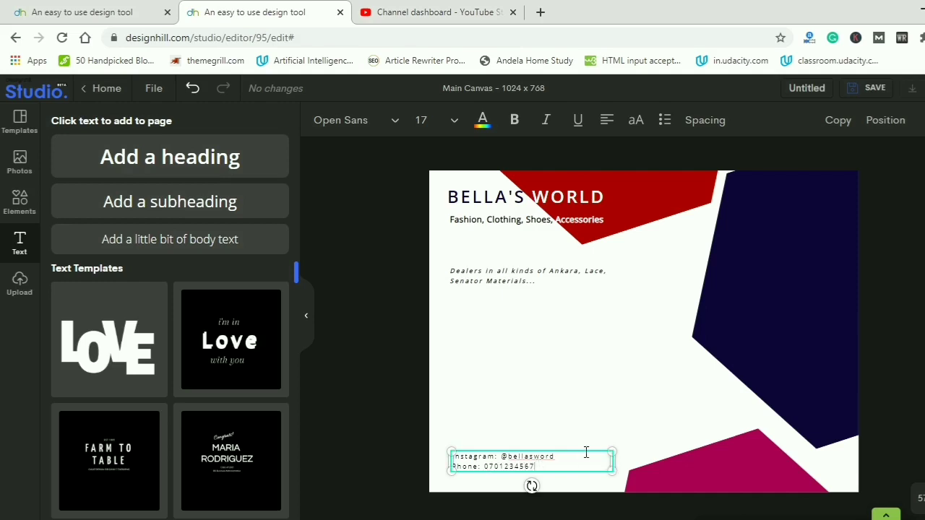
pyautogui.click(511, 417)
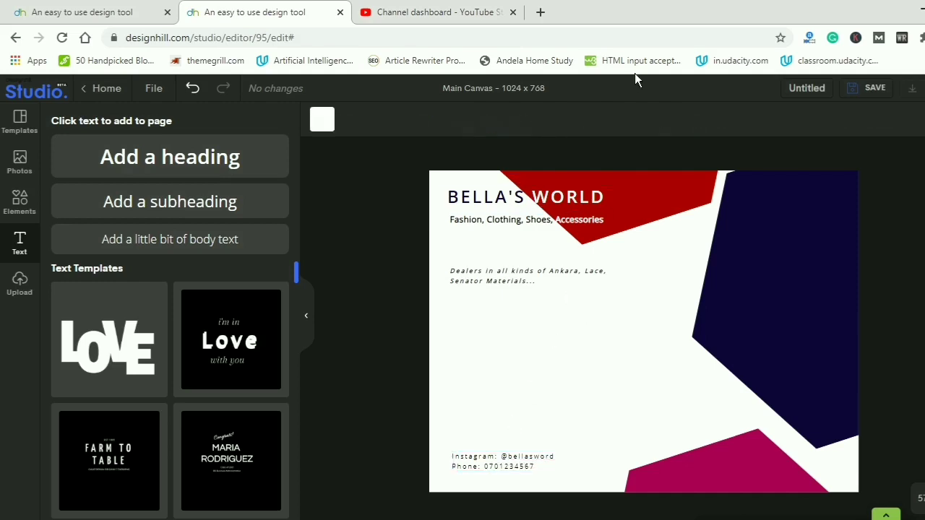
# Step: Italicise only the "Instagram:" and "Phone:" labels in the contact text
pyautogui.doubleClick(499, 475)
pyautogui.click(528, 458)
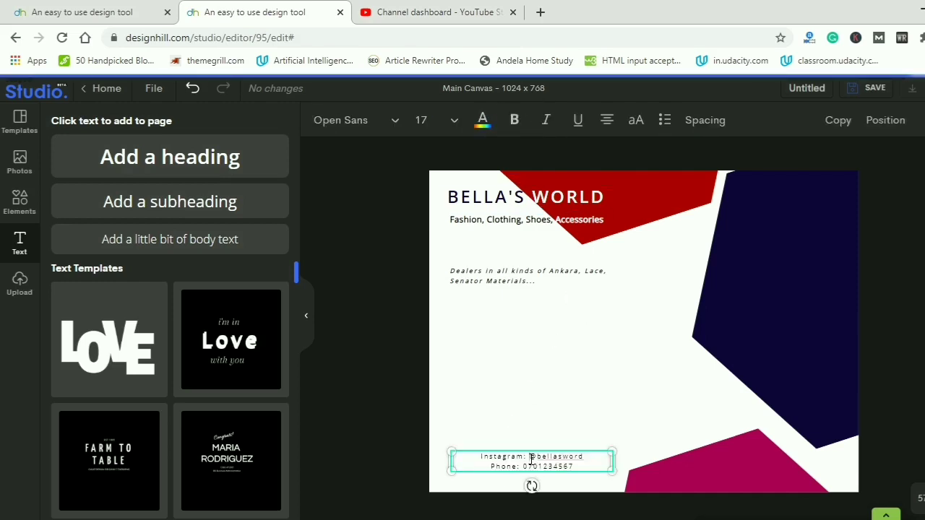
pyautogui.moveTo(528, 458); pyautogui.dragTo(479, 458)
pyautogui.click(547, 120)
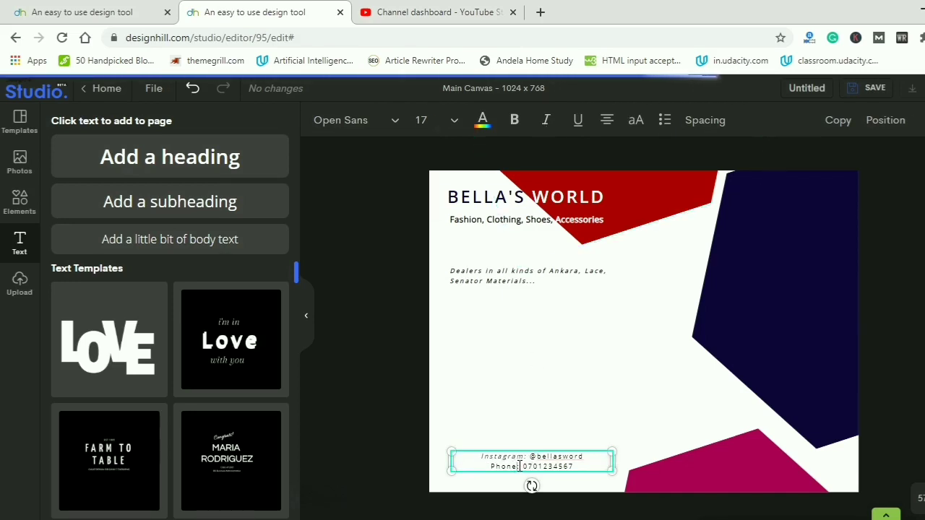
pyautogui.moveTo(518, 466); pyautogui.dragTo(490, 466)
pyautogui.click(547, 120)
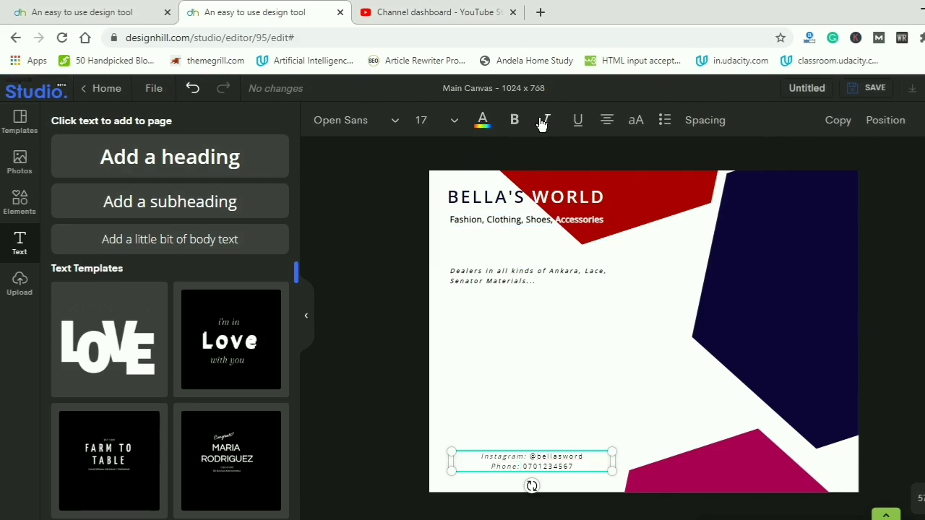
# Step: Left-align both lines of the contact text, undoing the alignment change that affected only one line
pyautogui.click(607, 120)
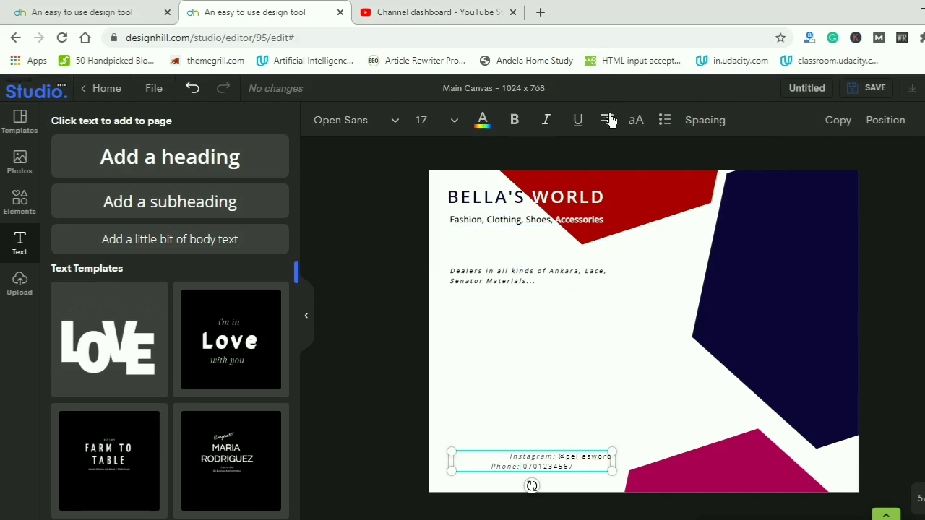
pyautogui.click(193, 89)
pyautogui.click(498, 434)
pyautogui.click(510, 466)
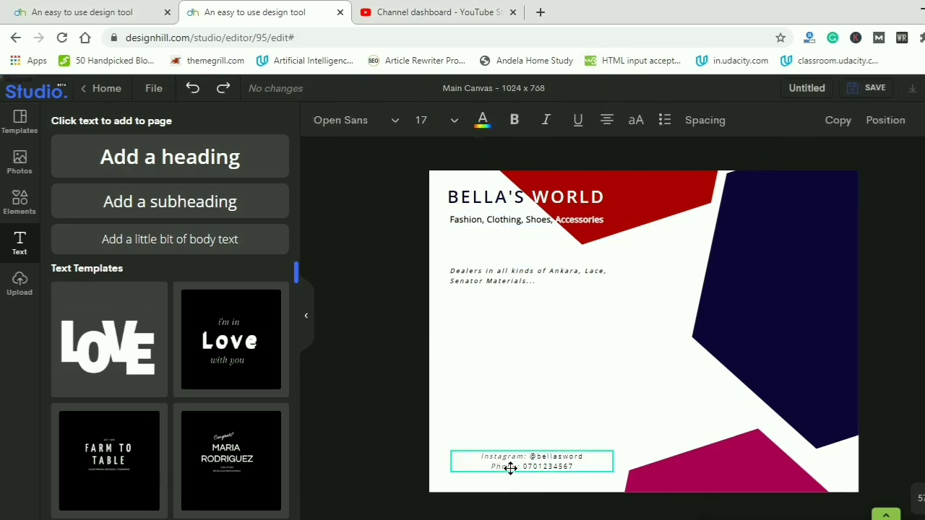
pyautogui.click(607, 120)
pyautogui.click(607, 120)
# Step: Set the contact text's letter spacing to 381 and line height to 211, then shift it slightly to line up with the heading
pyautogui.click(703, 120)
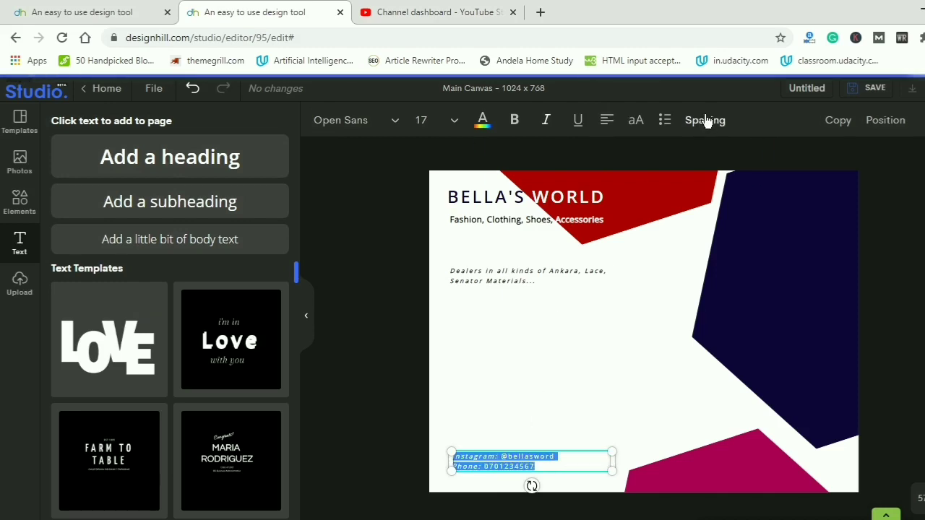
pyautogui.moveTo(799, 161); pyautogui.dragTo(815, 165)
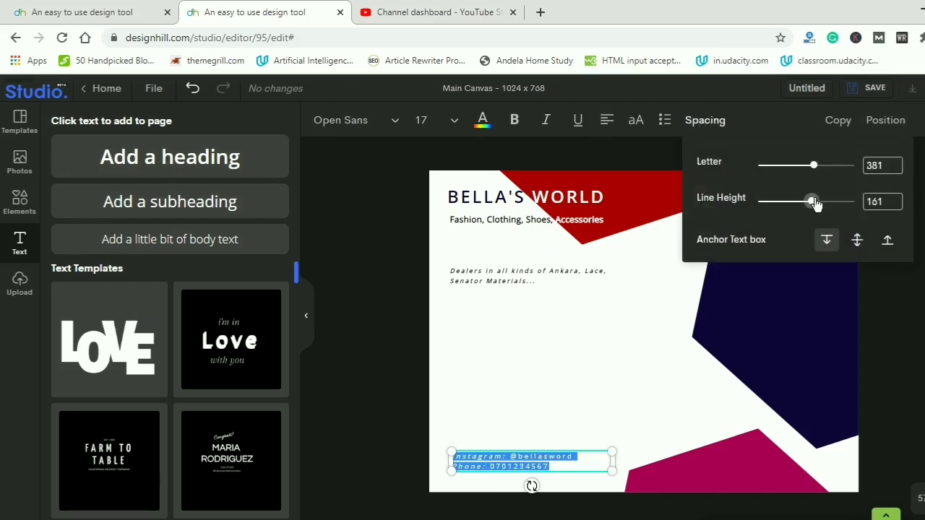
pyautogui.moveTo(811, 200); pyautogui.dragTo(834, 205)
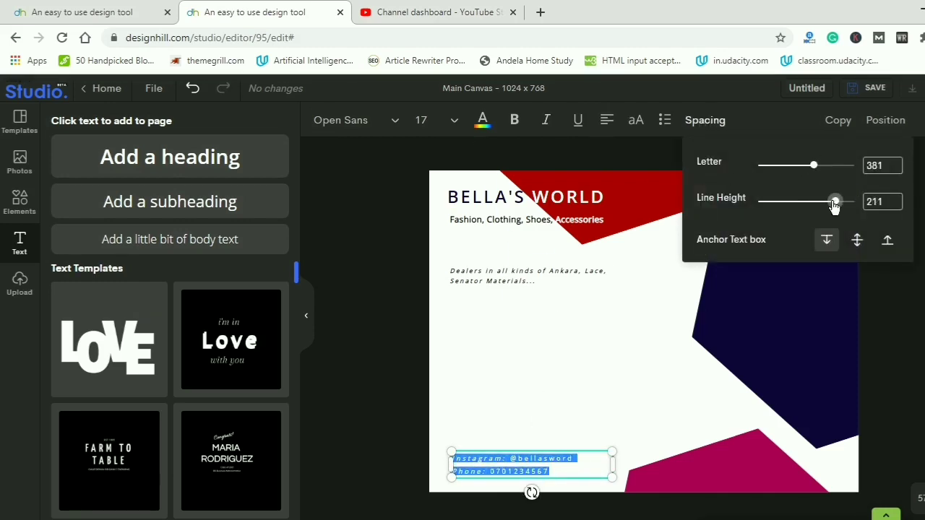
pyautogui.click(524, 134)
pyautogui.click(518, 405)
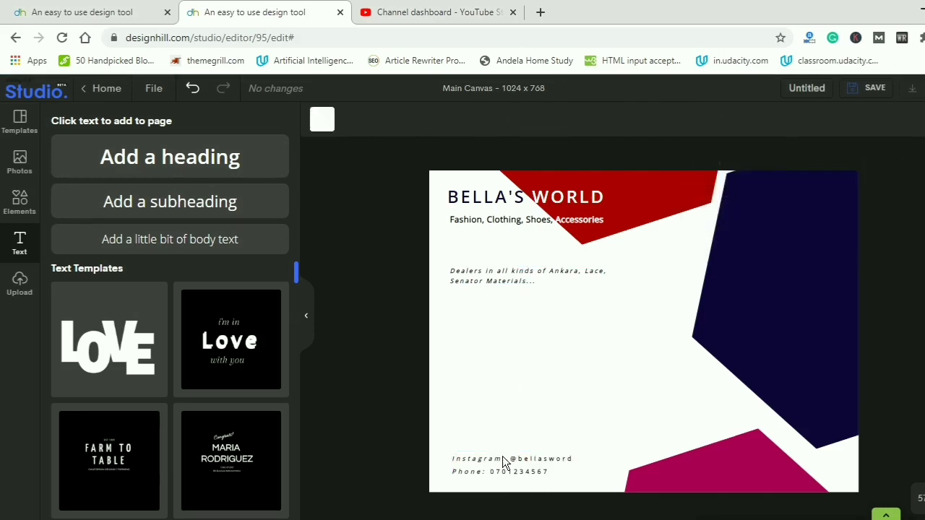
pyautogui.moveTo(504, 463); pyautogui.dragTo(494, 467)
# Step: Duplicate the "Fashion, Clothing, Shoes, Accessories" line, change its text to "GET IN TOUCH" and place it directly above the contact lines
pyautogui.click(514, 222)
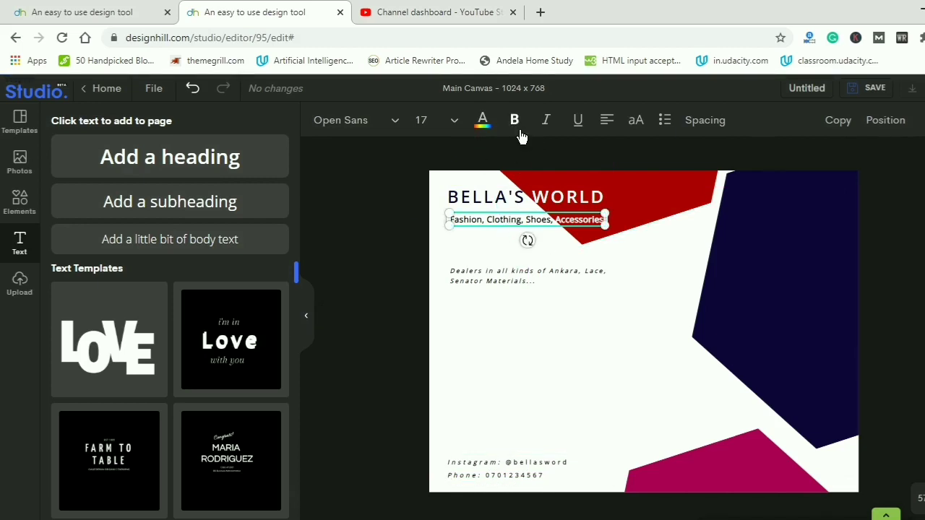
pyautogui.click(837, 120)
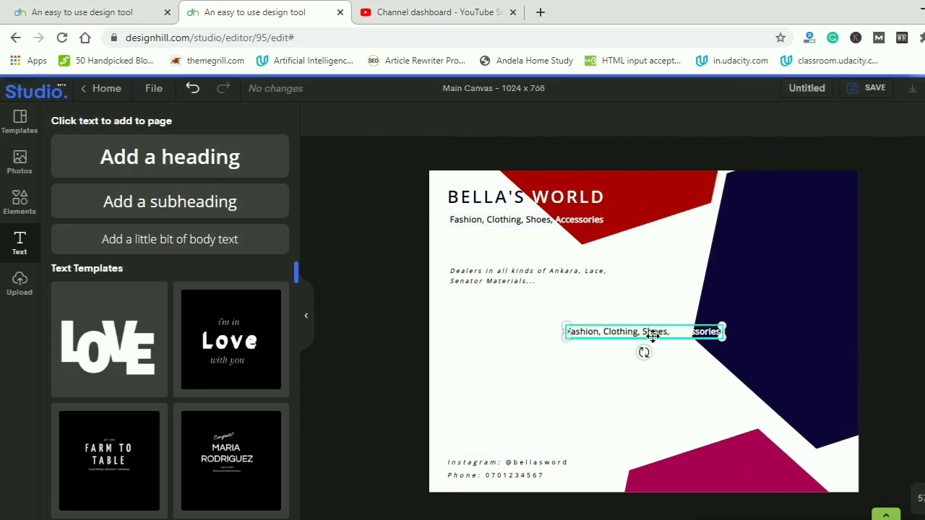
pyautogui.doubleClick(680, 330)
pyautogui.press('BackSpace')
pyautogui.press('BackSpace')
pyautogui.press('BackSpace')
pyautogui.press('BackSpace')
pyautogui.press('BackSpace')
pyautogui.press('BackSpace')
pyautogui.press('BackSpace')
pyautogui.press('BackSpace')
pyautogui.press('BackSpace')
pyautogui.press('BackSpace')
pyautogui.press('BackSpace')
pyautogui.press('BackSpace')
pyautogui.press('BackSpace')
pyautogui.press('BackSpace')
pyautogui.press('BackSpace')
pyautogui.press('BackSpace')
pyautogui.press('BackSpace')
pyautogui.press('BackSpace')
pyautogui.press('BackSpace')
pyautogui.press('BackSpace')
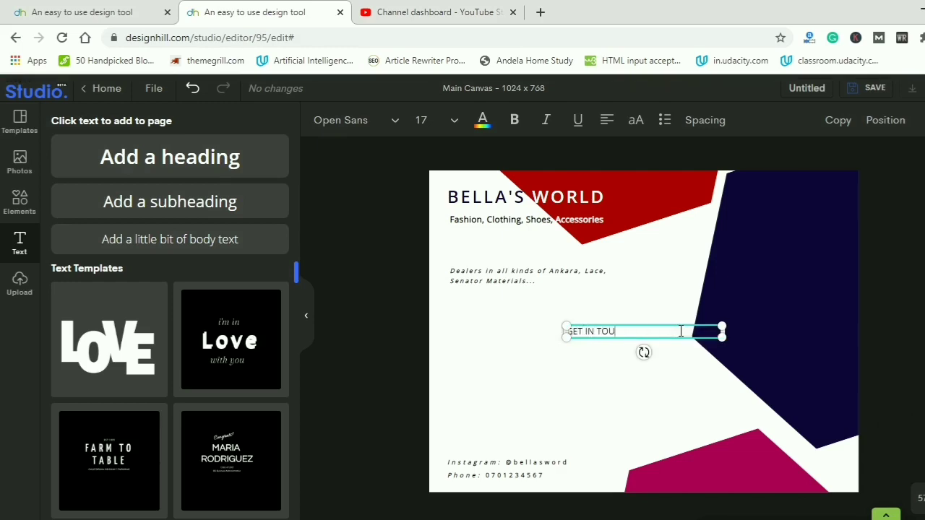
pyautogui.moveTo(614, 331); pyautogui.dragTo(496, 443)
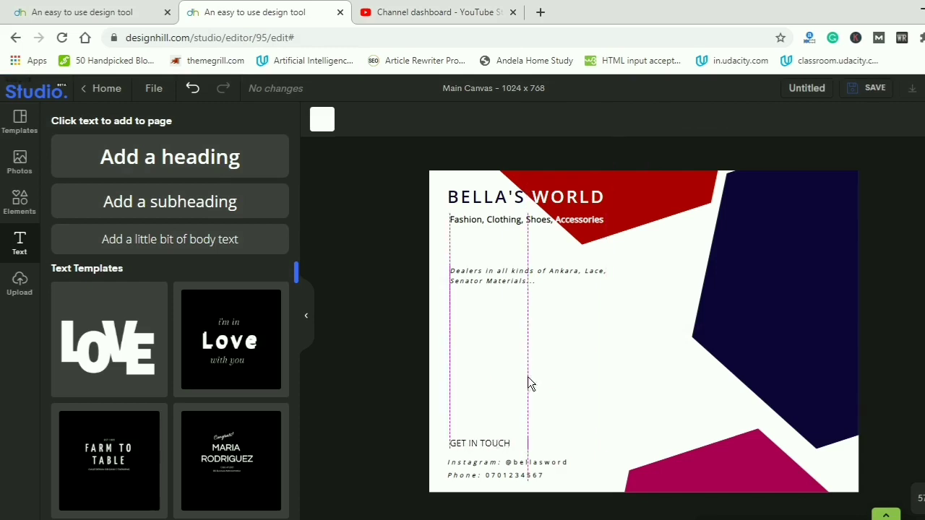
# Step: Left-align the "GET IN TOUCH" text and widen its letter spacing
pyautogui.click(607, 120)
pyautogui.click(605, 120)
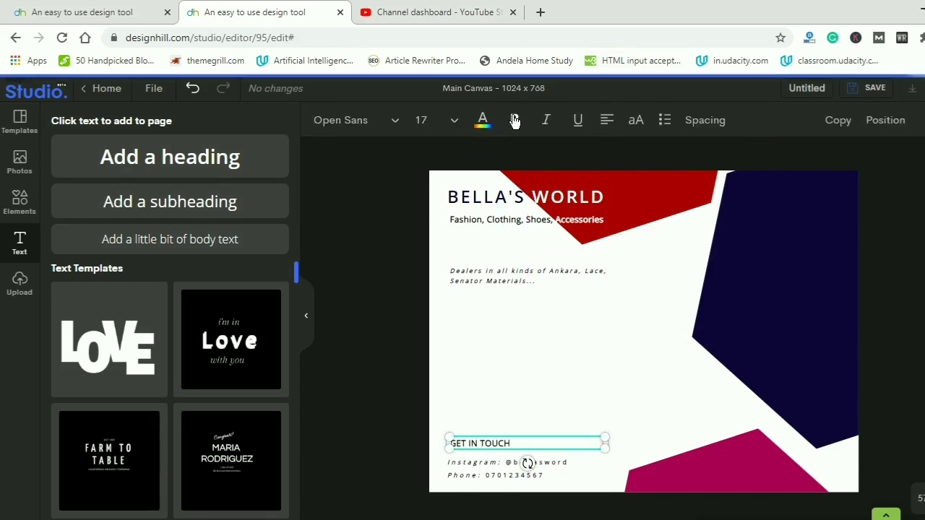
pyautogui.click(724, 121)
pyautogui.moveTo(772, 166); pyautogui.dragTo(814, 166)
pyautogui.click(586, 364)
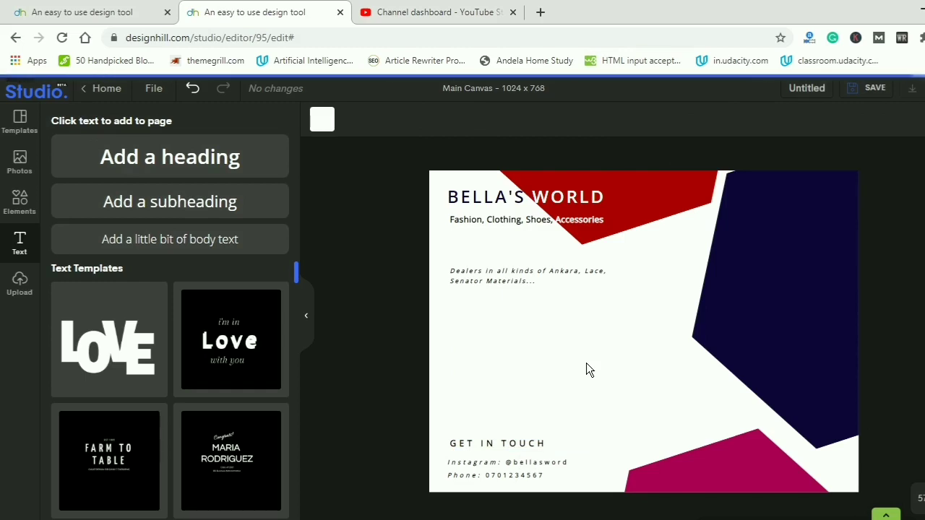
pyautogui.click(20, 282)
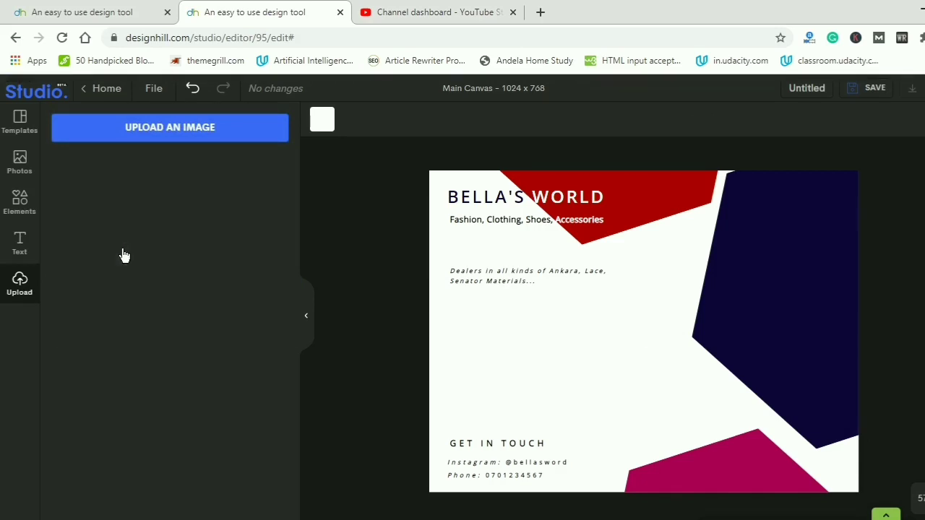
pyautogui.click(162, 126)
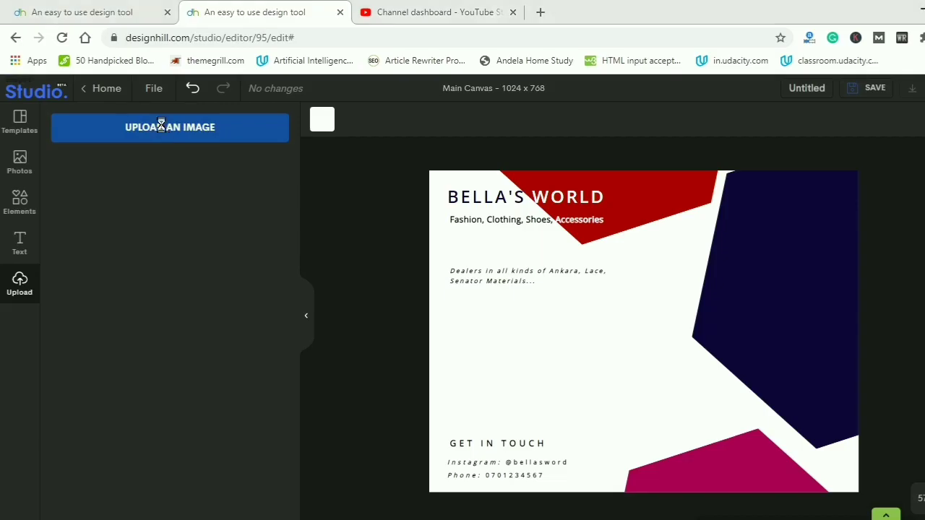
pyautogui.click(190, 132)
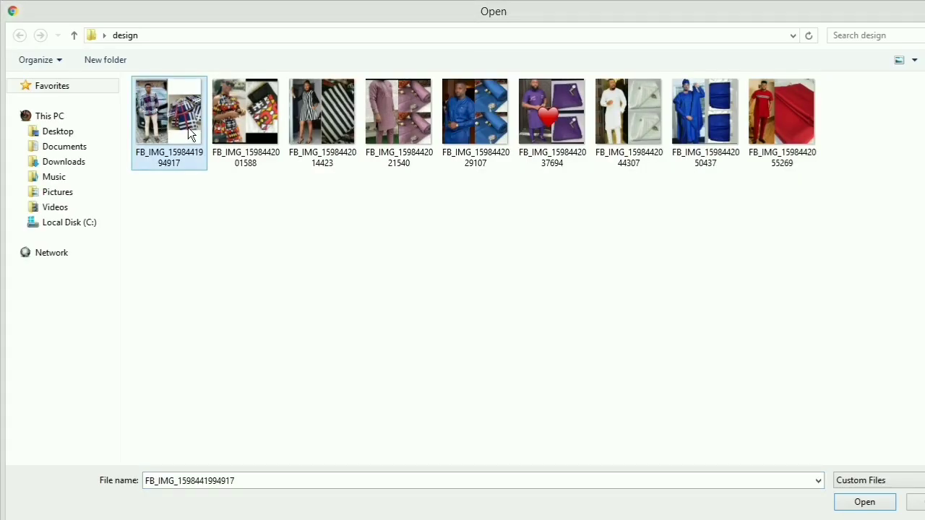
pyautogui.keyDown('ctrl'); pyautogui.click(332, 133); pyautogui.keyUp('ctrl')
pyautogui.keyDown('ctrl'); pyautogui.click(477, 133); pyautogui.keyUp('ctrl')
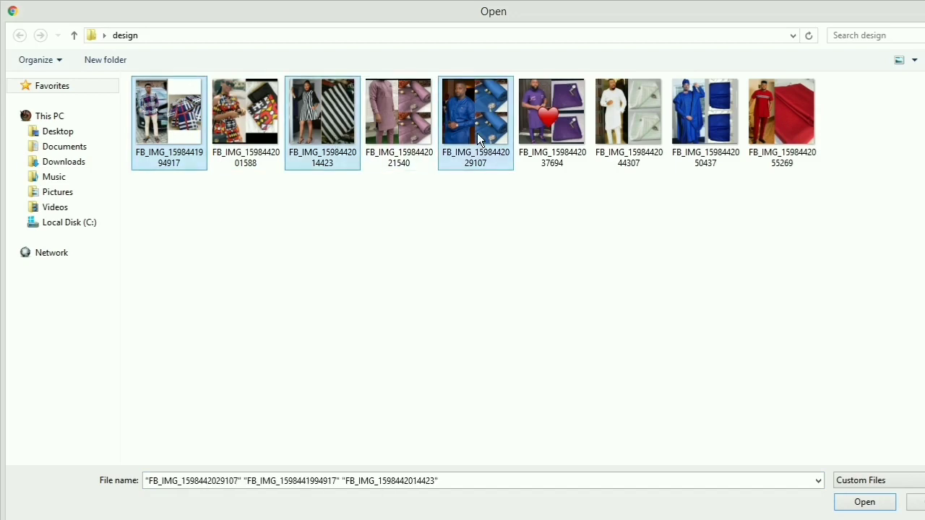
pyautogui.keyDown('ctrl'); pyautogui.click(259, 114); pyautogui.keyUp('ctrl')
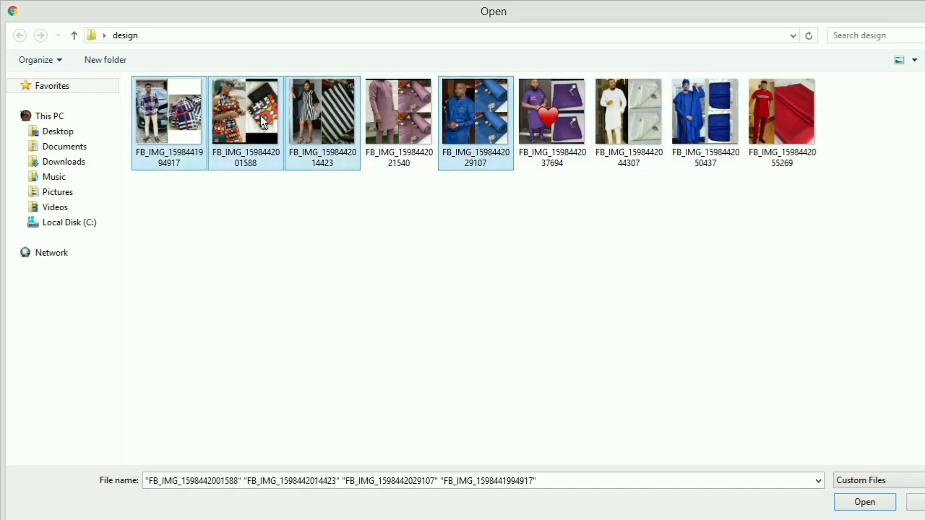
pyautogui.keyDown('ctrl'); pyautogui.click(705, 143); pyautogui.keyUp('ctrl')
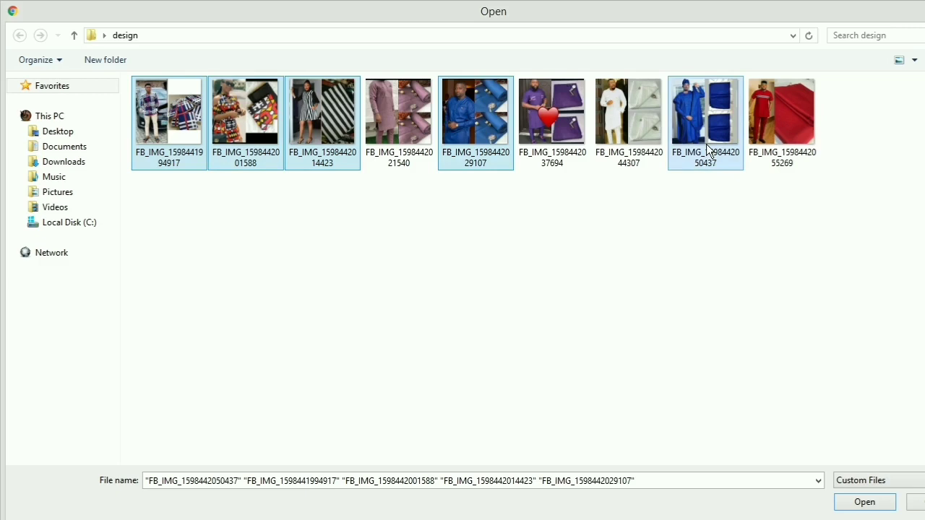
pyautogui.click(850, 508)
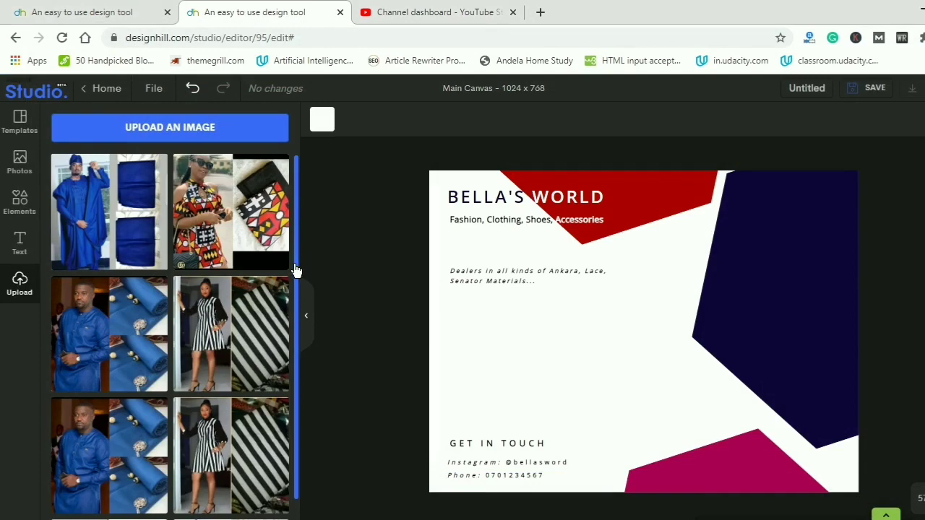
# Step: Add the uploaded blue robe image to the canvas, shrink and tilt it, and place it between the dealers text and "GET IN TOUCH"
pyautogui.scroll(5, 302, 195)
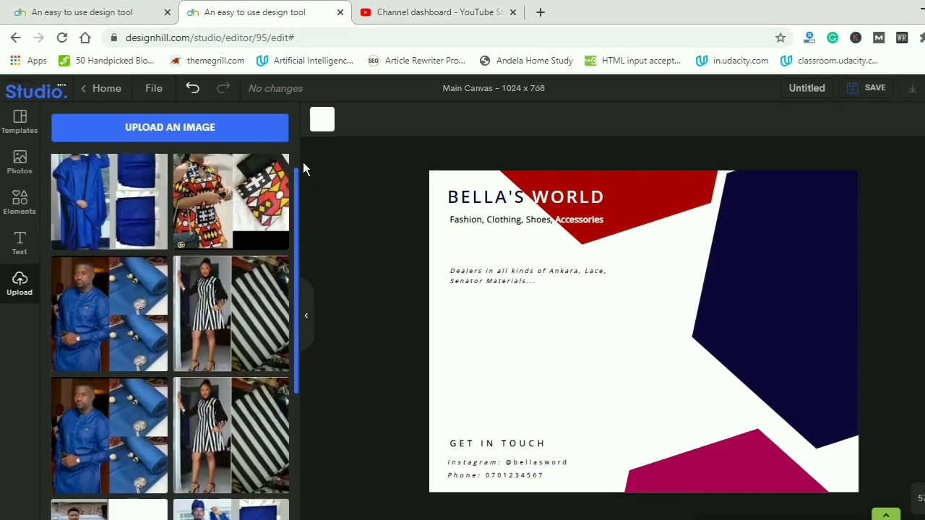
pyautogui.moveTo(302, 168)
pyautogui.mouseDown()
pyautogui.moveTo(299, 351)
pyautogui.moveTo(298, 169)
pyautogui.mouseUp()
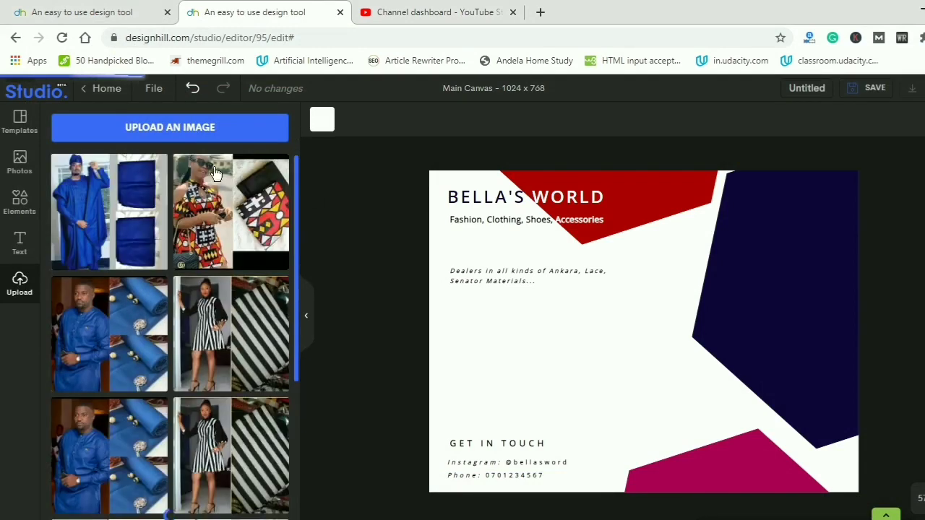
pyautogui.click(133, 192)
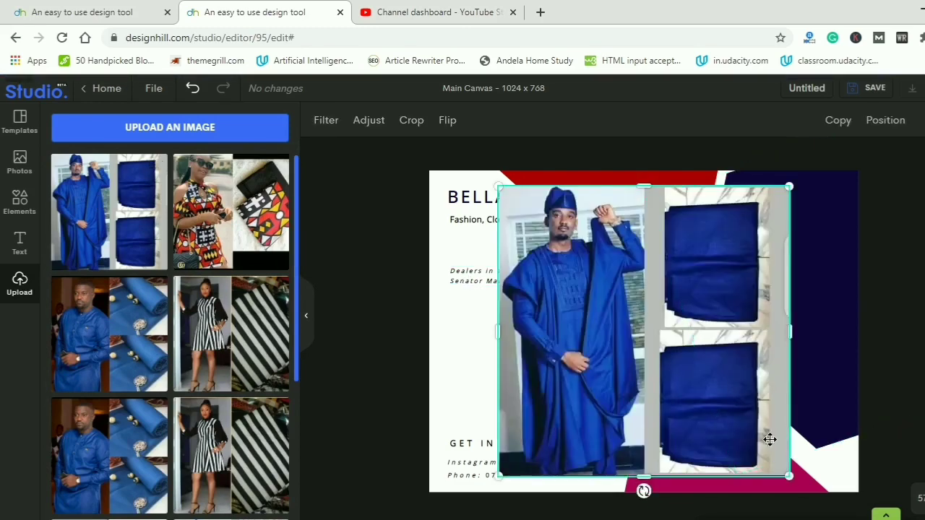
pyautogui.moveTo(788, 474); pyautogui.dragTo(557, 285)
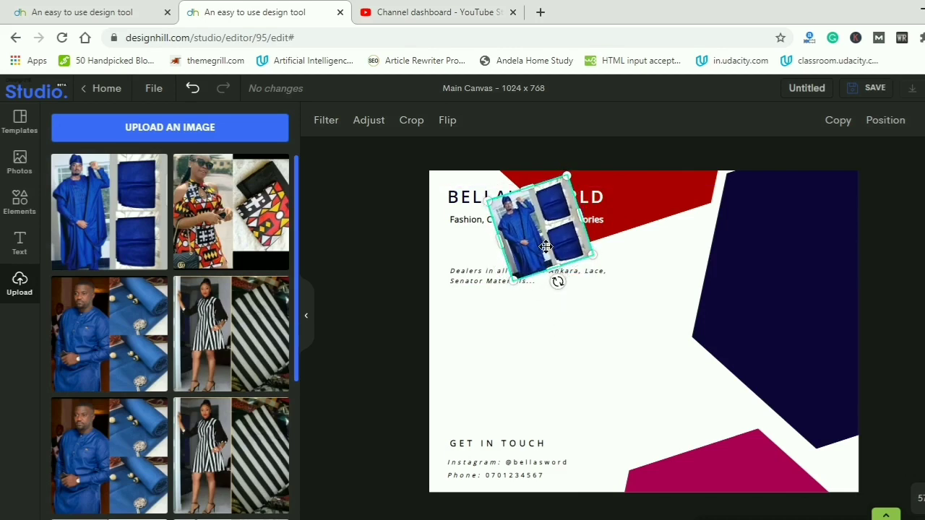
pyautogui.moveTo(558, 250); pyautogui.dragTo(533, 381)
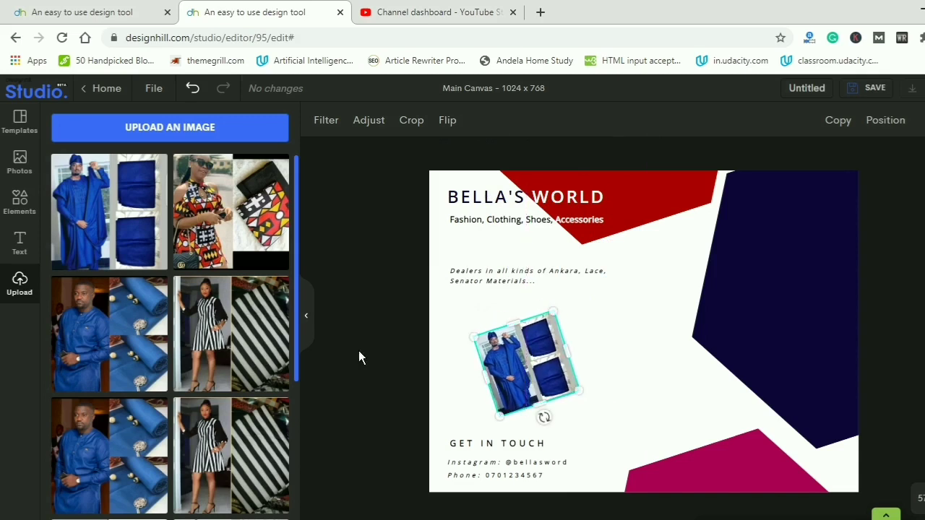
# Step: Add the blue shirt and striped dress images, shrink and tilt both, and align the blue shirt image beside the blue robe image
pyautogui.click(112, 347)
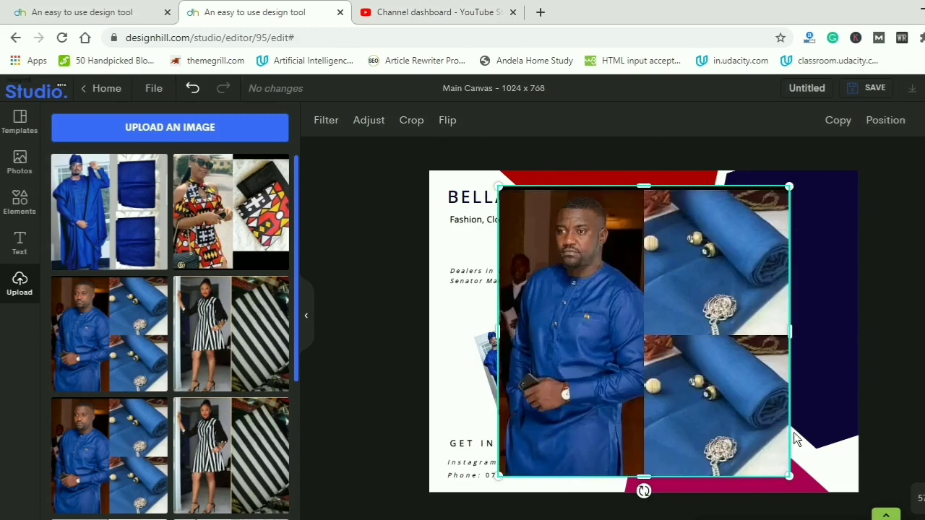
pyautogui.moveTo(788, 475); pyautogui.dragTo(622, 387)
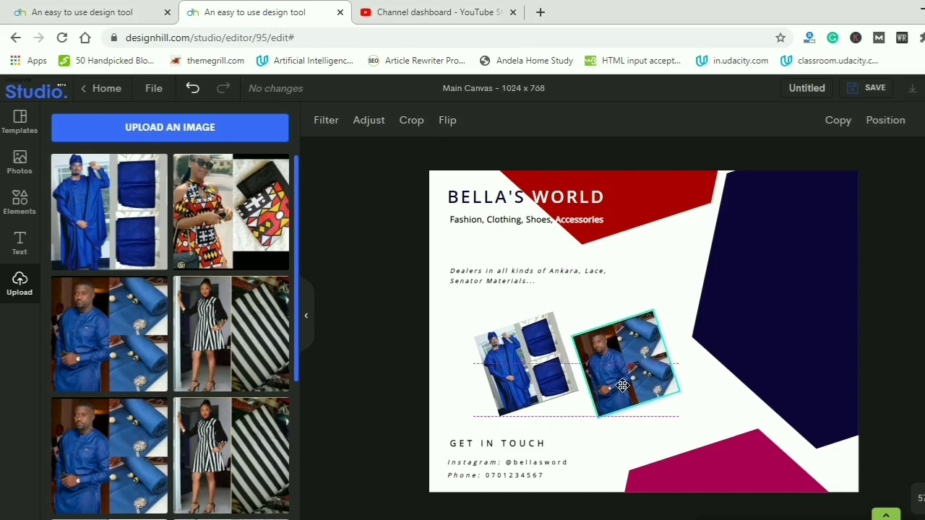
pyautogui.click(224, 344)
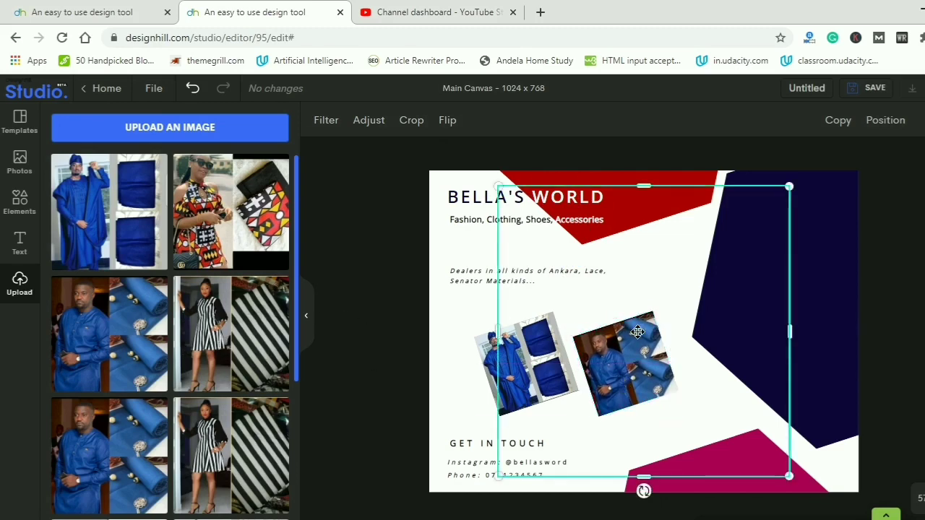
pyautogui.moveTo(694, 373); pyautogui.dragTo(582, 251)
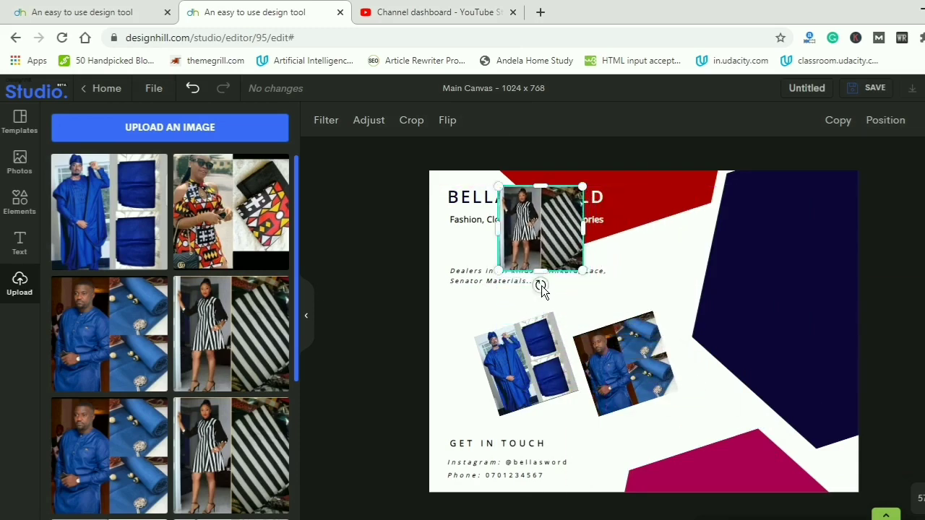
pyautogui.moveTo(541, 289); pyautogui.dragTo(561, 285)
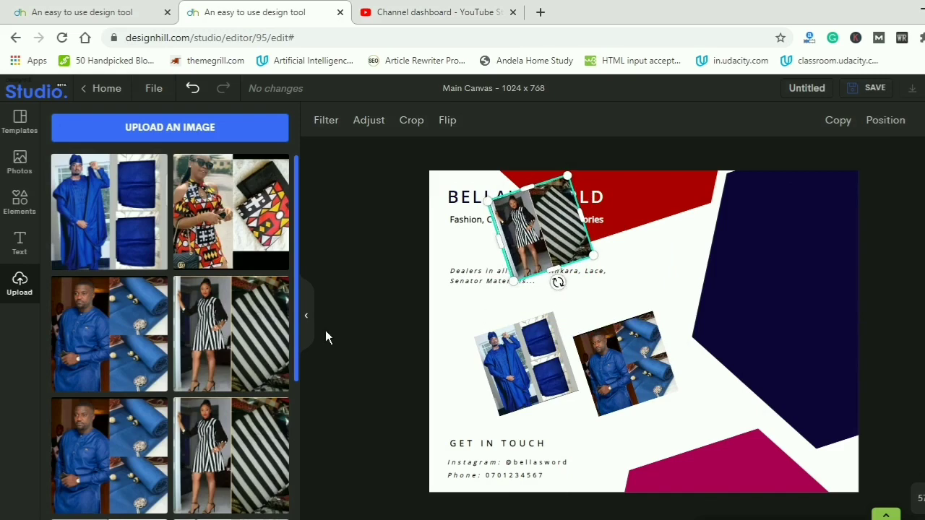
# Step: Add the colourful Ankara print outfit image, shrink and tilt it like the others, and place it on the navy hexagon
pyautogui.click(230, 251)
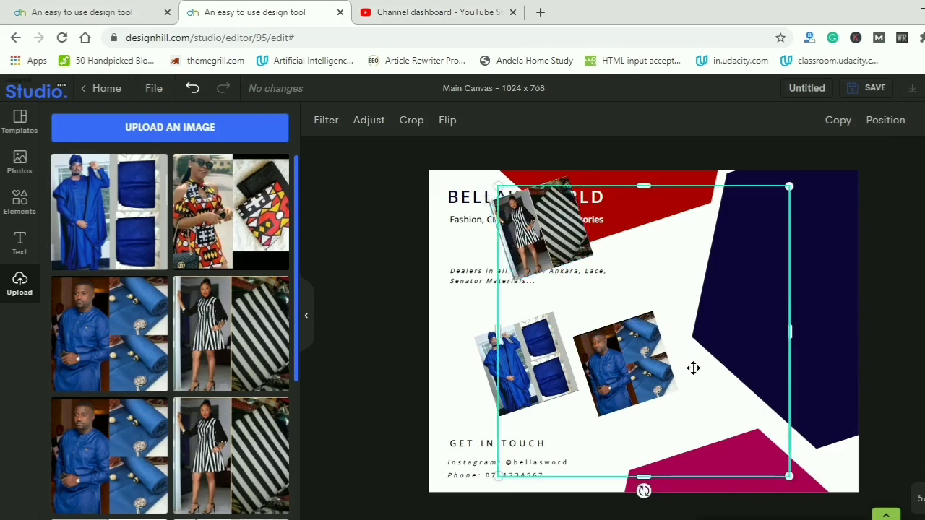
pyautogui.moveTo(789, 476); pyautogui.dragTo(676, 289)
pyautogui.moveTo(672, 342); pyautogui.dragTo(692, 352)
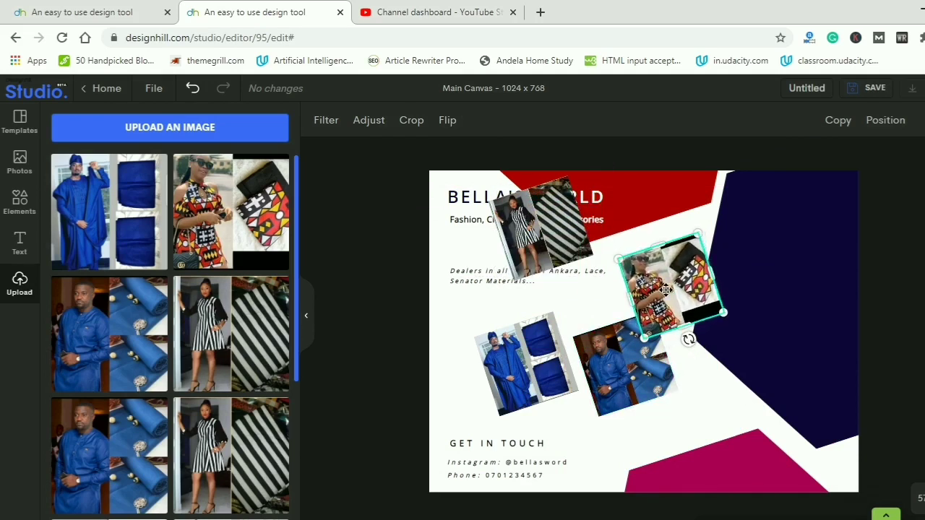
pyautogui.moveTo(667, 287); pyautogui.dragTo(775, 293)
# Step: Stagger the two blue outfit images, with the robe just above "GET IN TOUCH" and the shirt diagonally above it under the dealers text
pyautogui.moveTo(538, 362); pyautogui.dragTo(513, 362)
pyautogui.moveTo(623, 368); pyautogui.dragTo(584, 329)
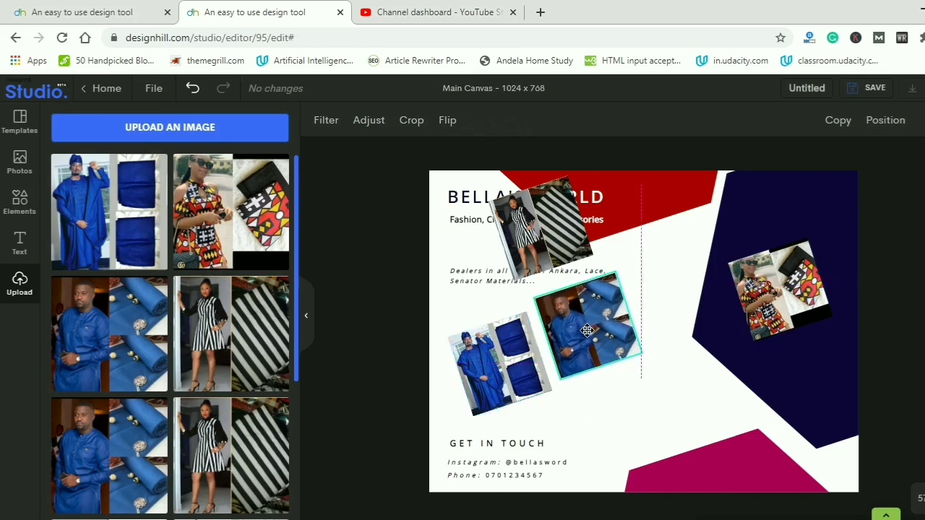
pyautogui.moveTo(529, 376); pyautogui.dragTo(532, 387)
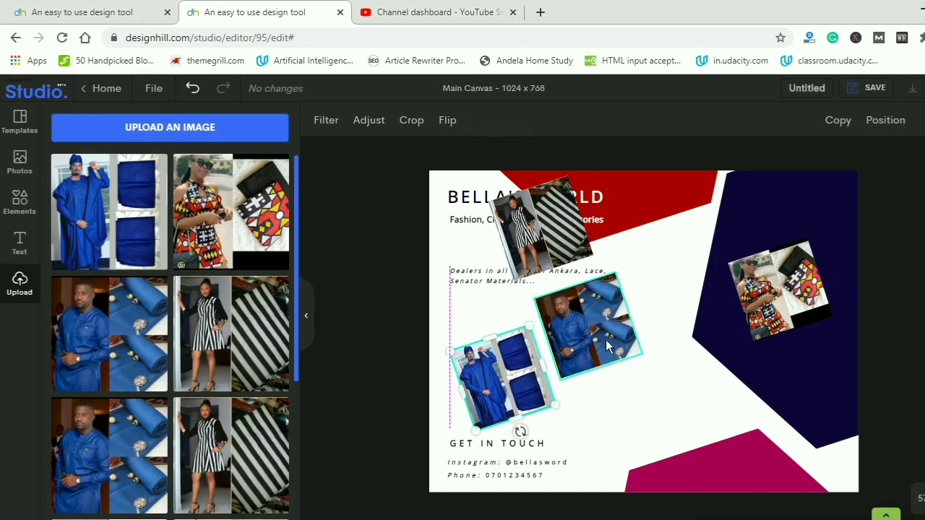
# Step: Place the Ankara print image below the blue shirt image and the enlarged striped dress image over the navy hexagon
pyautogui.moveTo(572, 251); pyautogui.dragTo(605, 427)
pyautogui.moveTo(764, 306); pyautogui.dragTo(899, 416)
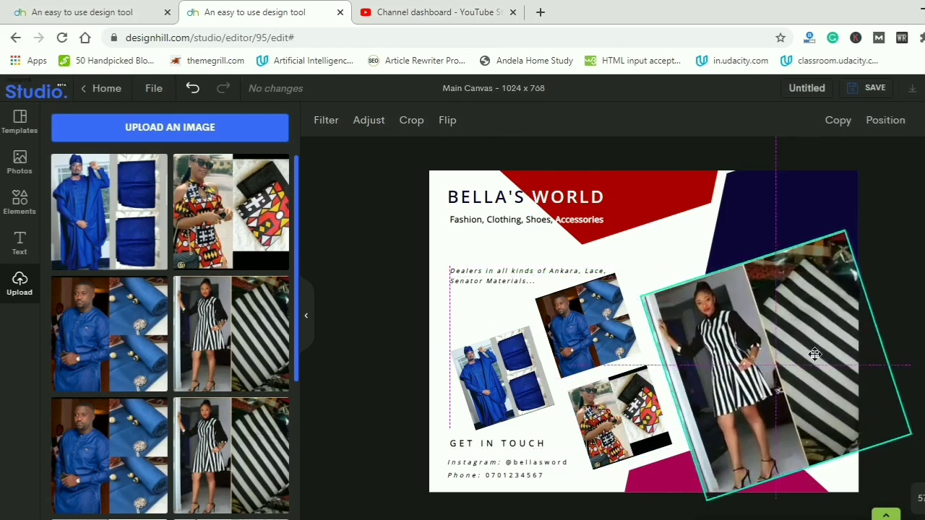
# Step: Enlarge the striped dress image further and shift it across the navy hexagon so its fabric half runs off the canvas
pyautogui.moveTo(814, 354); pyautogui.dragTo(889, 320)
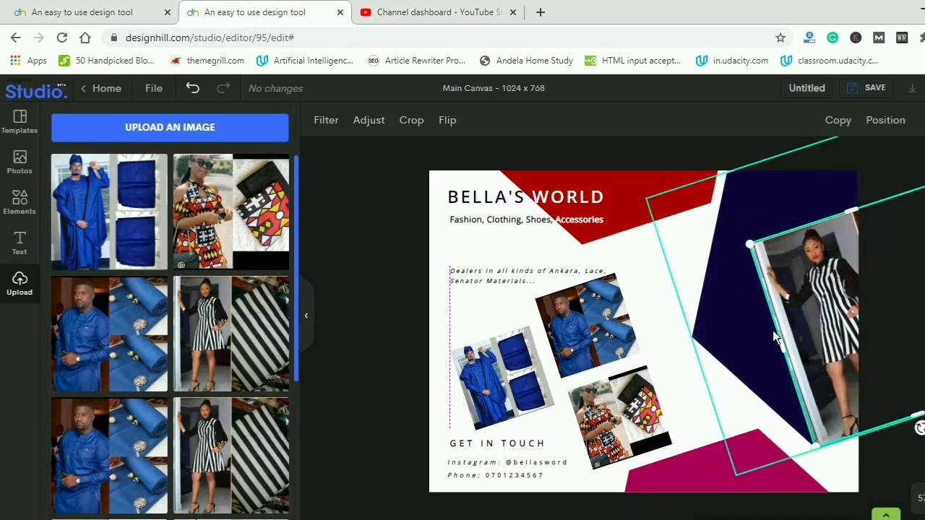
pyautogui.click(692, 388)
pyautogui.moveTo(809, 273); pyautogui.dragTo(711, 251)
pyautogui.moveTo(911, 337); pyautogui.dragTo(924, 365)
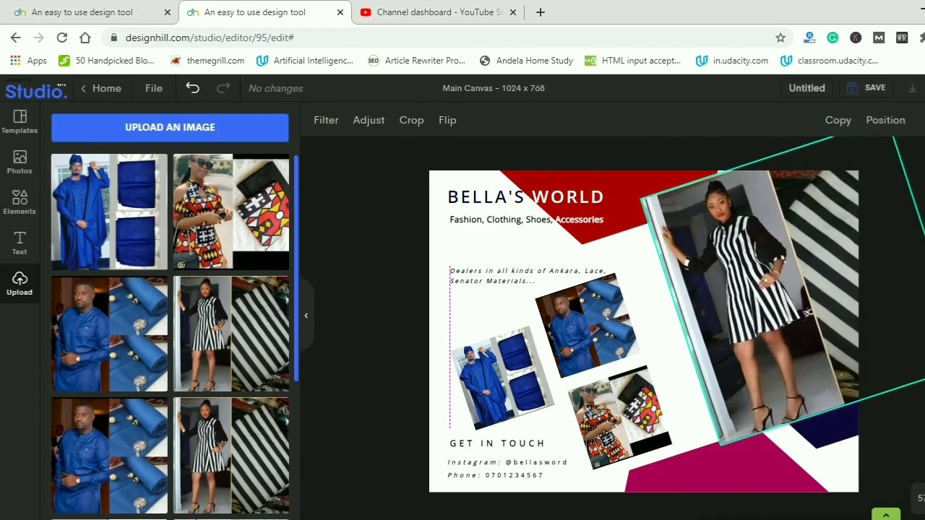
pyautogui.moveTo(795, 343); pyautogui.dragTo(908, 343)
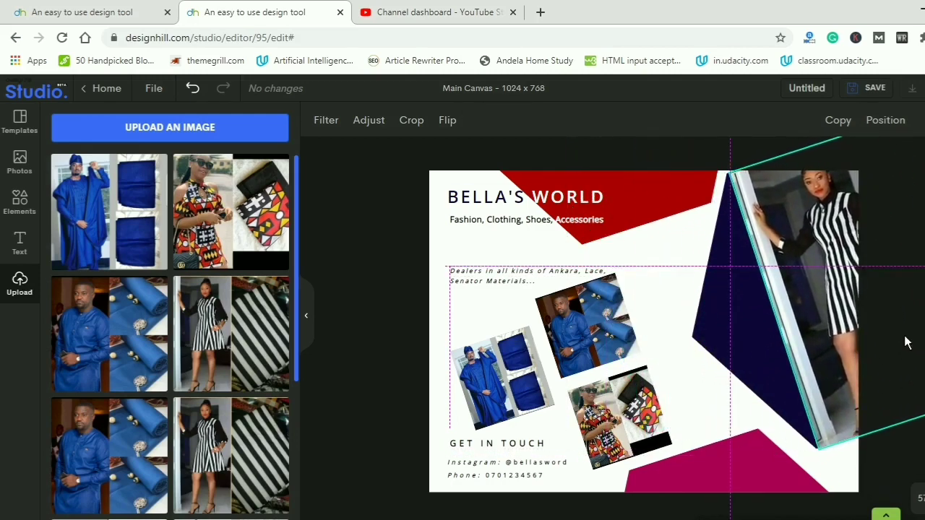
pyautogui.click(678, 400)
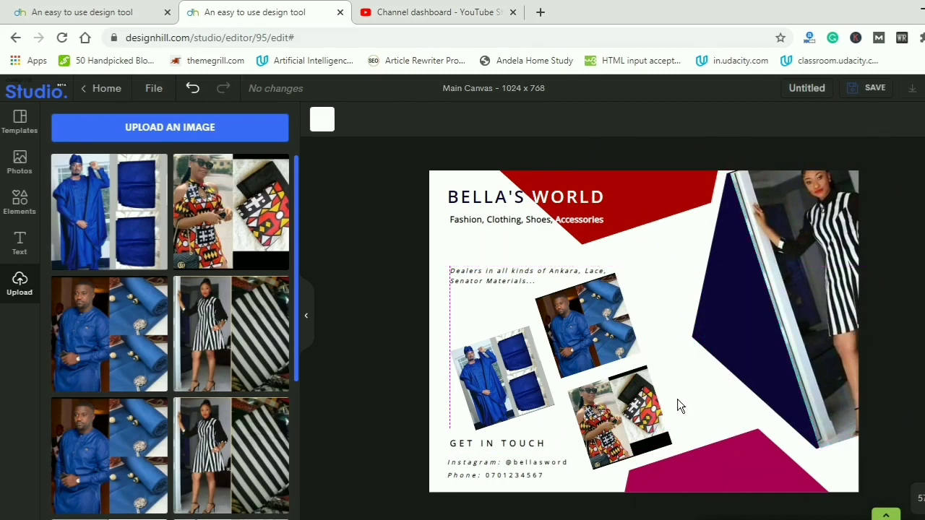
# Step: Shrink the striped dress image slightly and reposition it on the navy hexagon with its lower corner at the hexagon's lower tip
pyautogui.click(814, 388)
pyautogui.moveTo(813, 389); pyautogui.dragTo(601, 355)
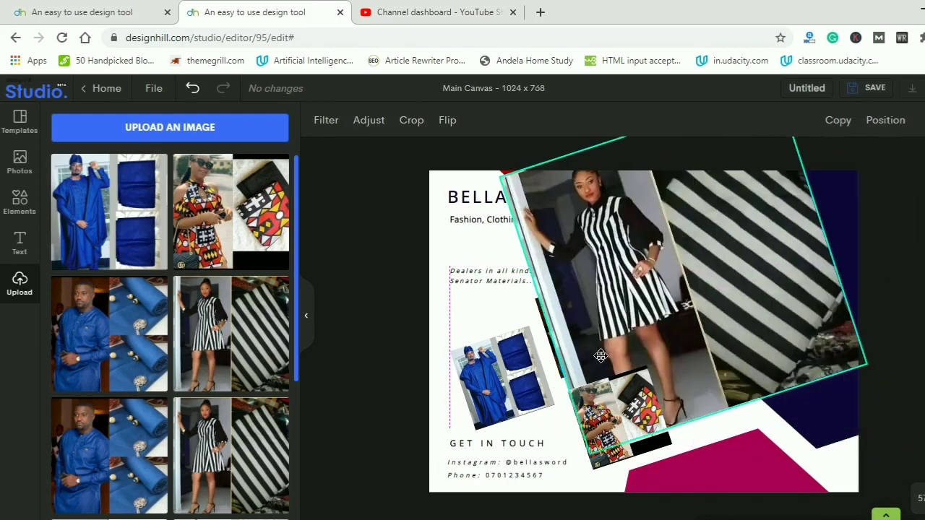
pyautogui.moveTo(863, 369); pyautogui.dragTo(817, 341)
pyautogui.moveTo(708, 306); pyautogui.dragTo(922, 353)
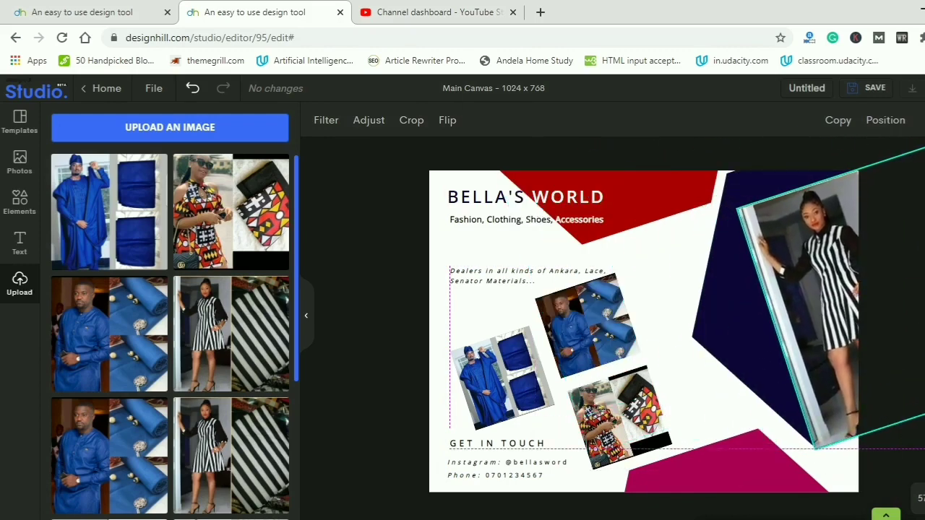
pyautogui.click(695, 389)
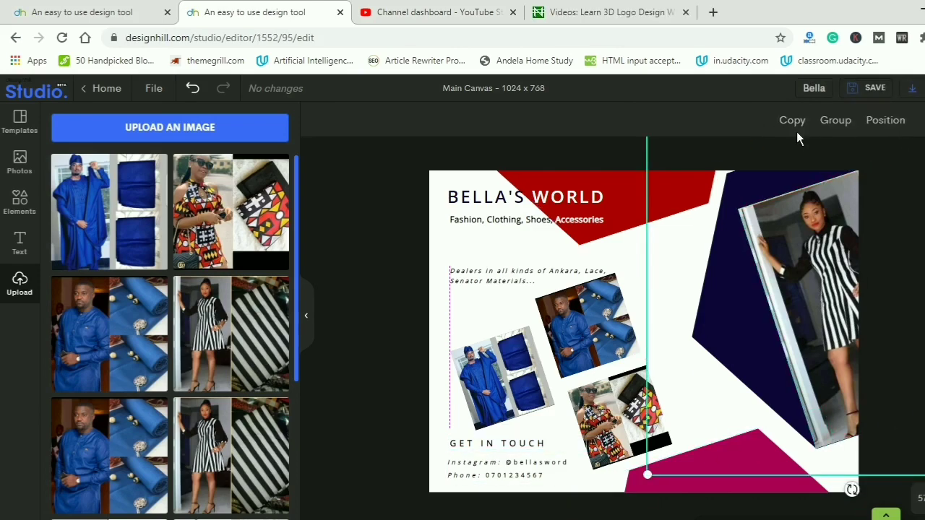
# Step: Download the finished design as a JPG
pyautogui.click(912, 88)
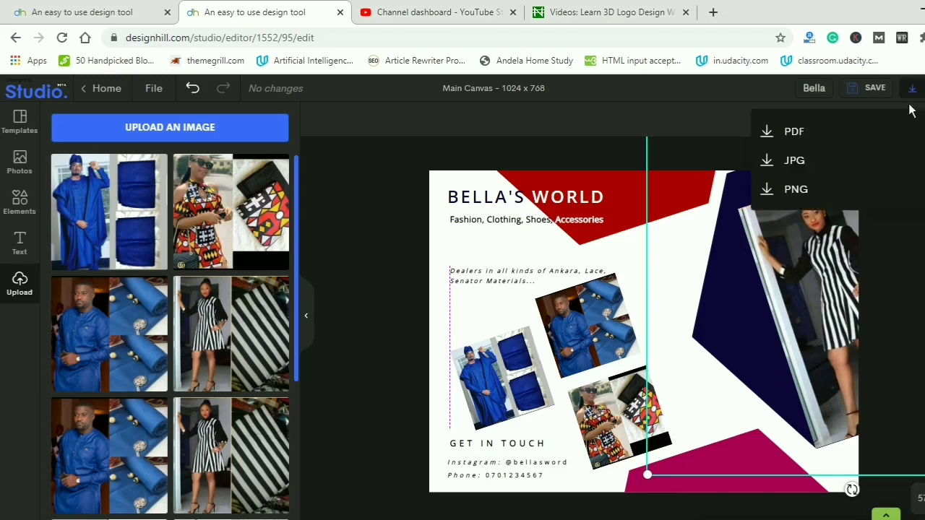
pyautogui.click(795, 161)
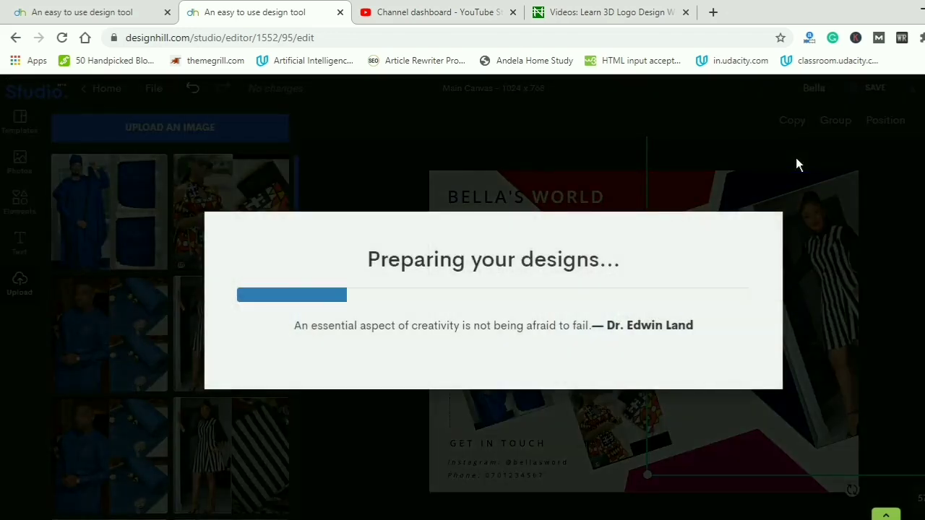